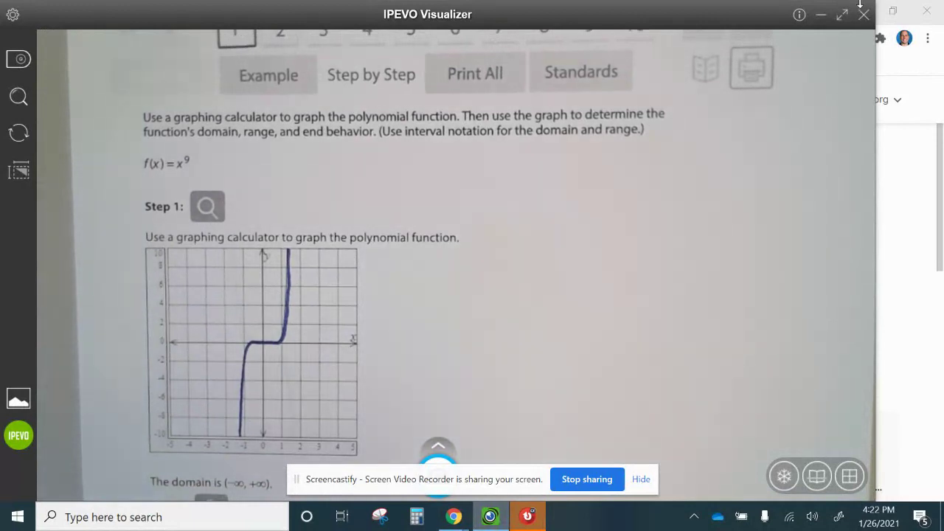
Step: Bring up TI-Nspire maximized with the upgrade notice closed and start a new document, Document2
left_click(641, 479)
left_click(528, 517)
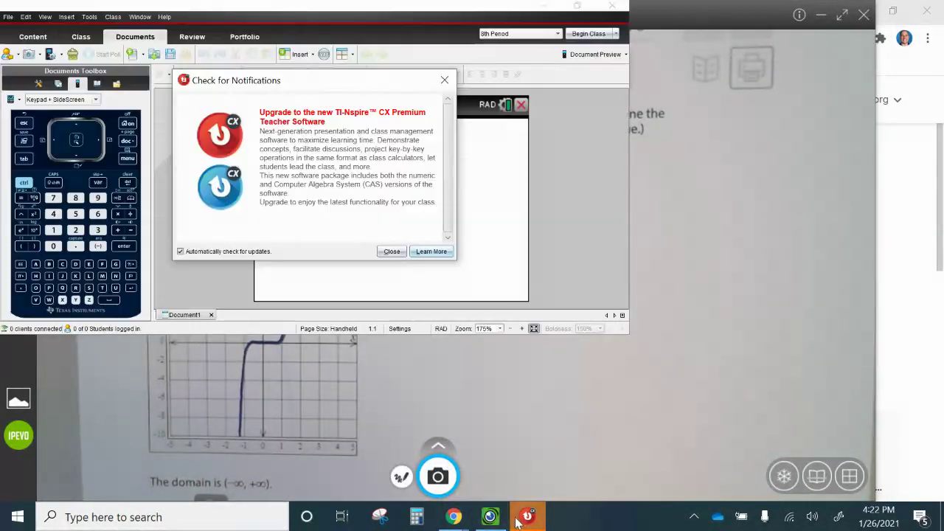
left_click(445, 79)
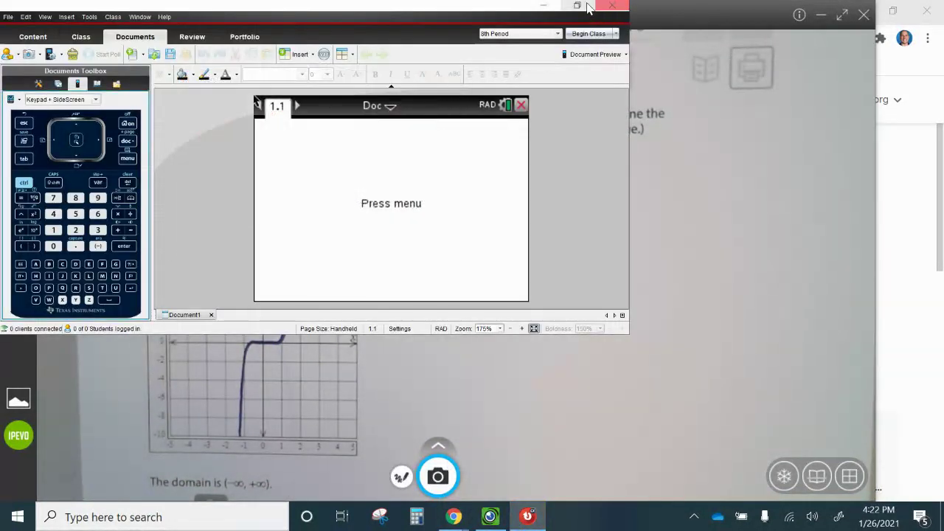
left_click_drag(591, 1, 596, 11)
left_click(596, 10)
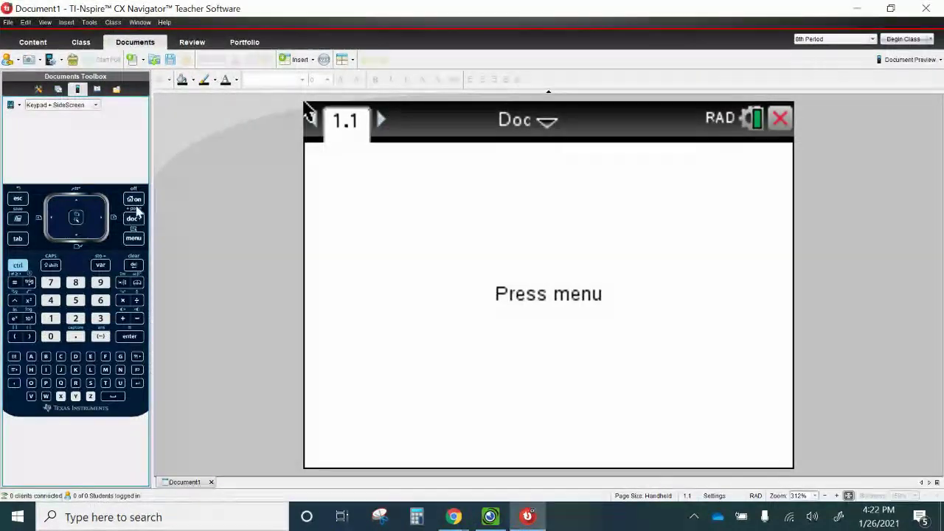
left_click(133, 199)
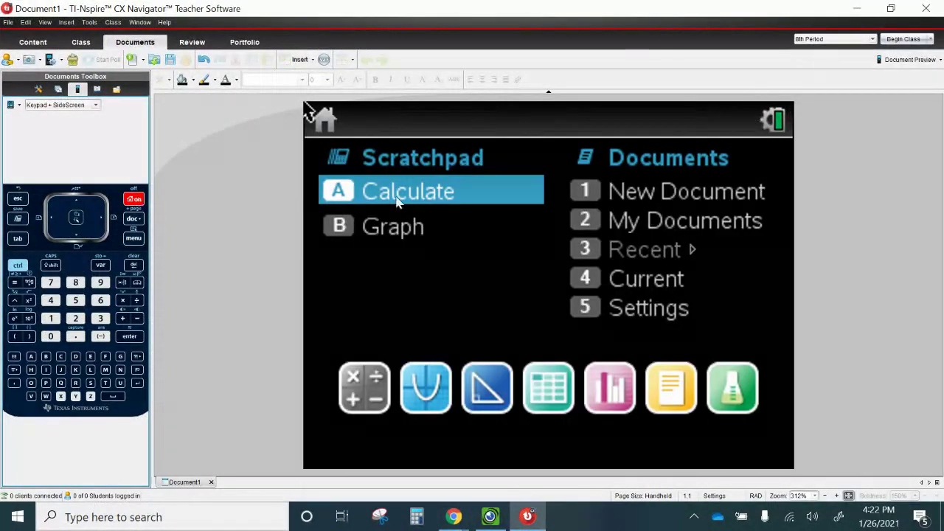
left_click(627, 197)
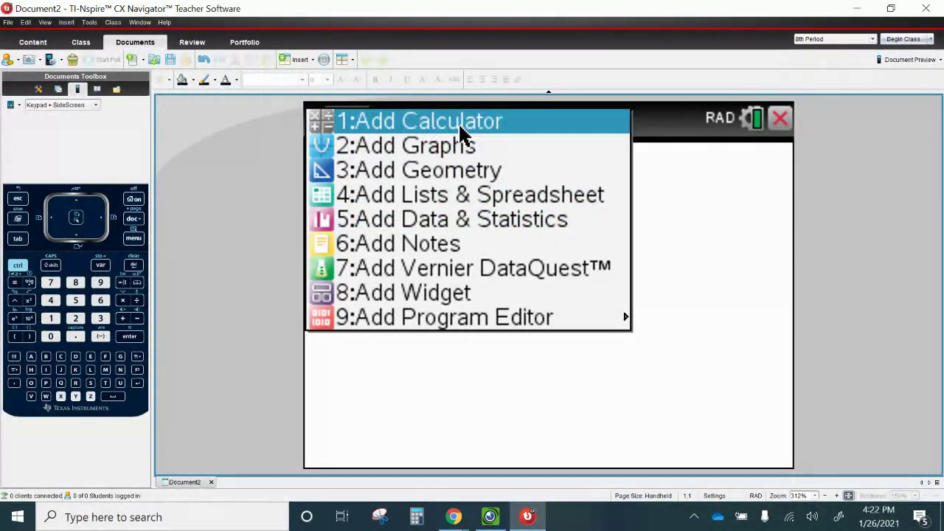
Step: Add a Graphs page and plot f1(x)=x^9
left_click(458, 151)
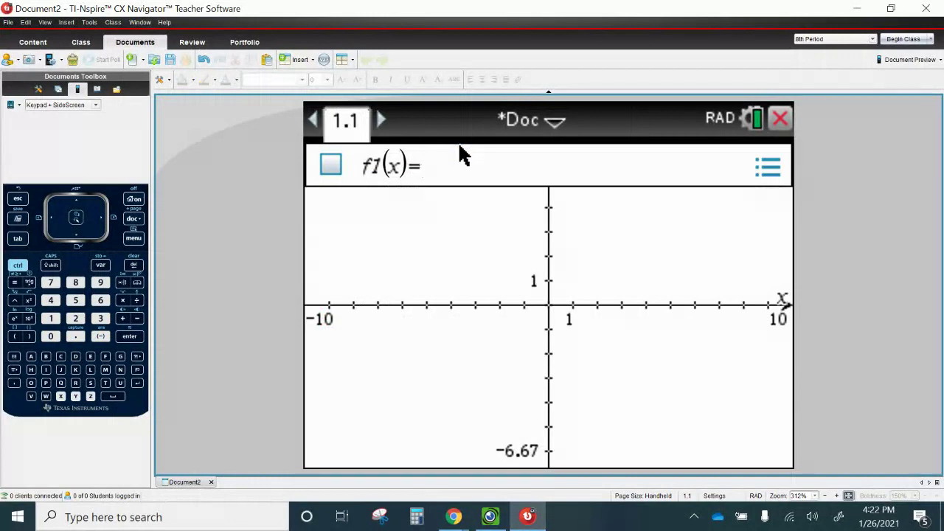
type("x^9")
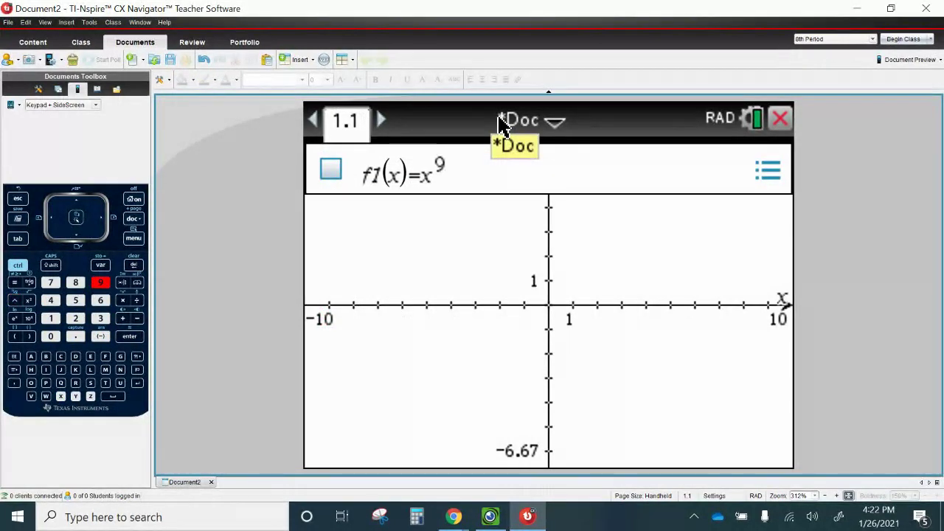
key("Return")
Step: Show a lined grid behind the x^9 graph
left_click(133, 238)
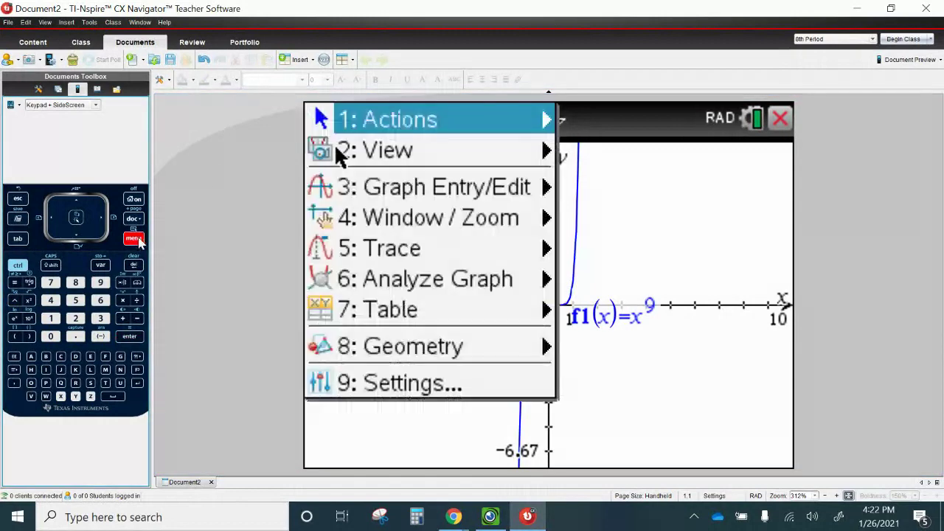
left_click(427, 157)
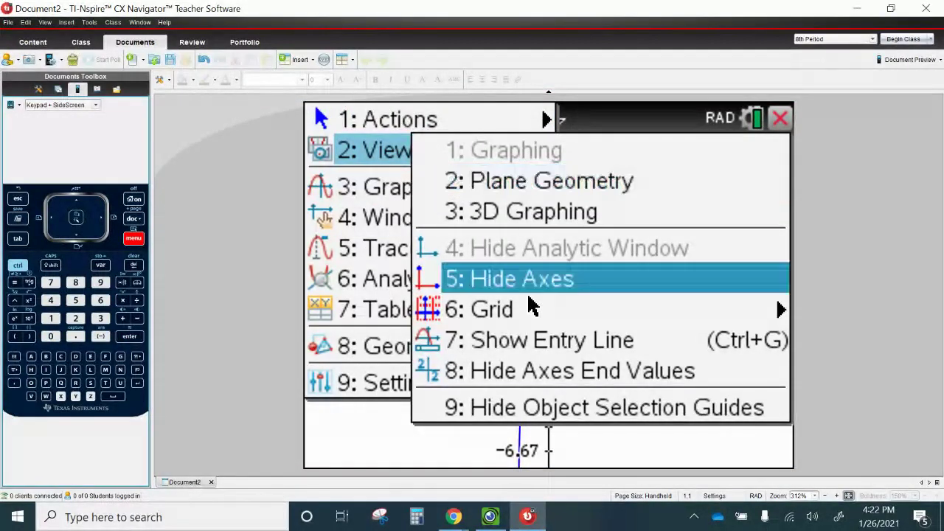
mouse_move(531, 312)
left_click(432, 373)
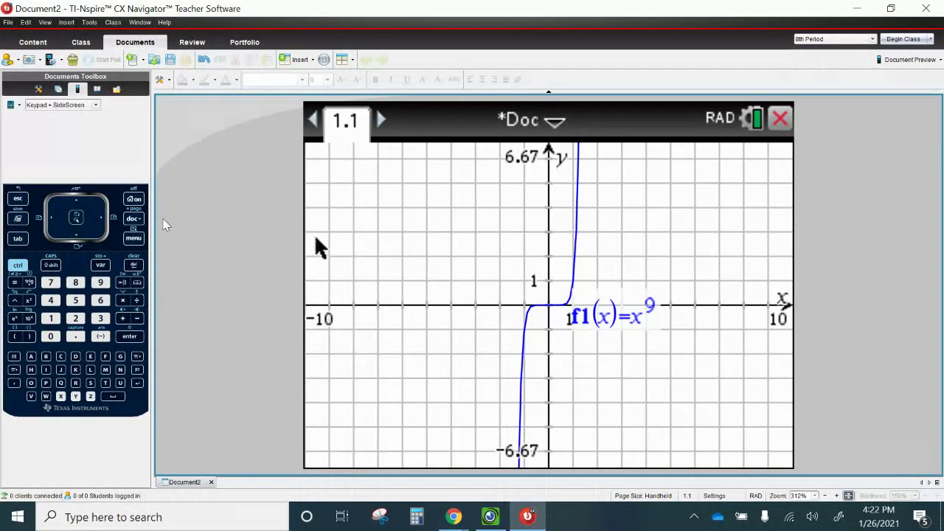
left_click(132, 238)
Step: Set Window Settings to XMin −5, XMax 5, XScale 1, YMin −10, YMax 10, YScale 1
mouse_move(452, 222)
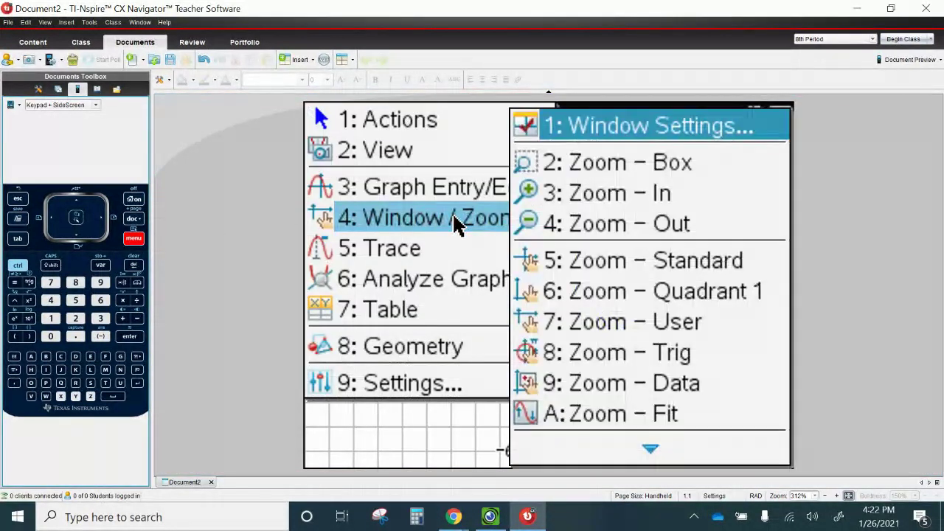
left_click(608, 139)
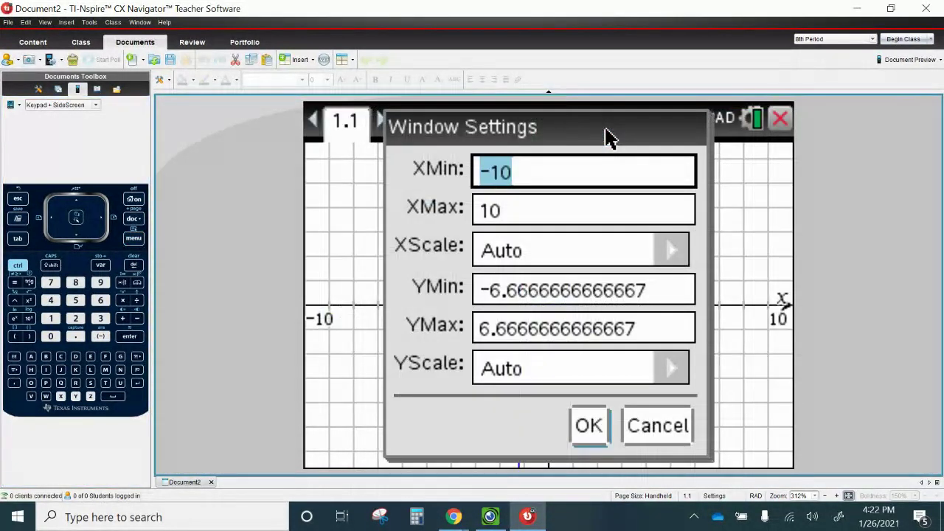
type("-5")
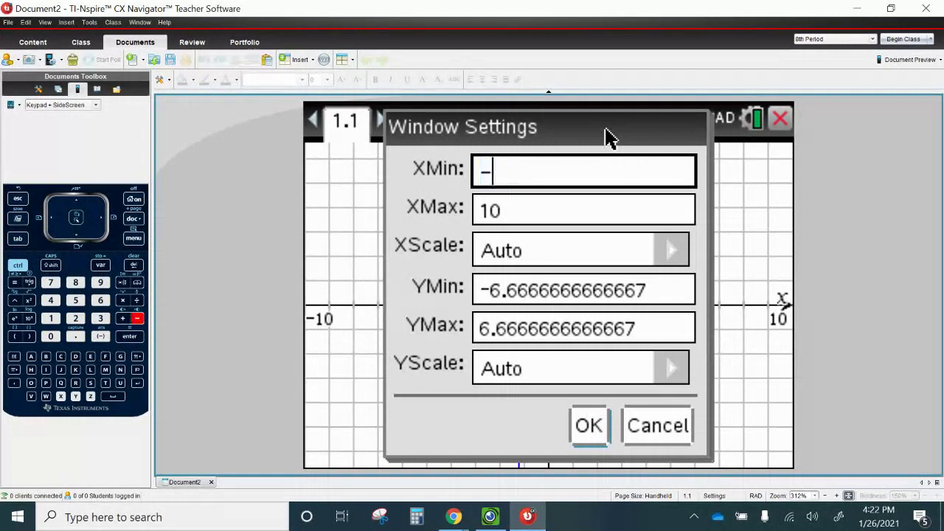
key("Tab")
type("5")
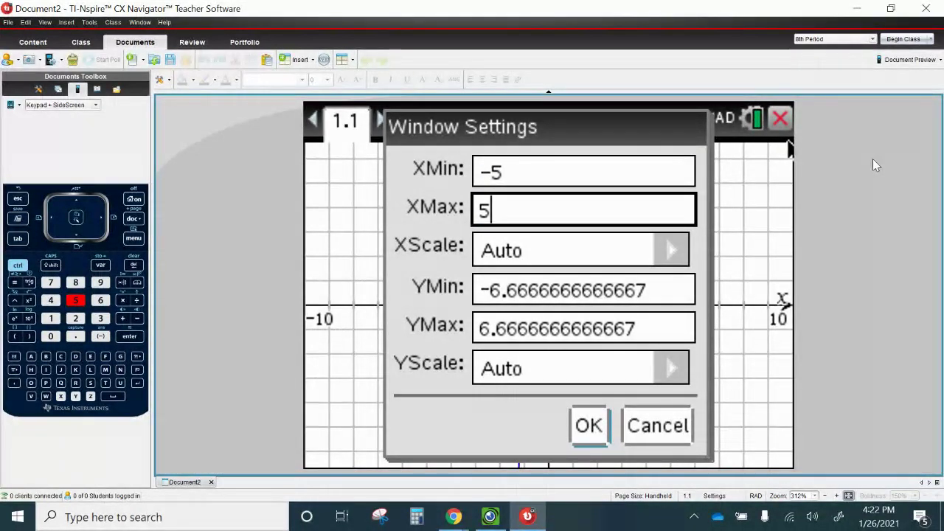
key("Tab")
type("1")
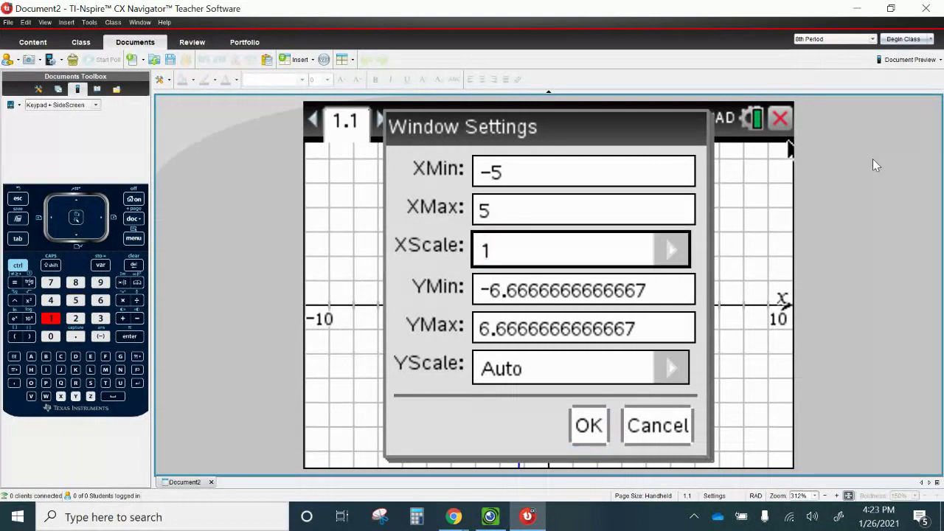
key("Tab")
type("-10")
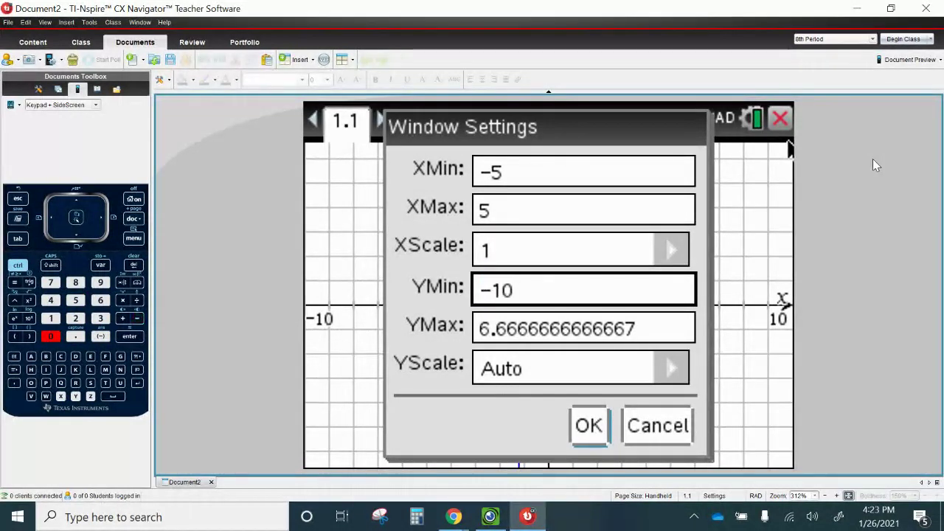
key("Tab")
type("10")
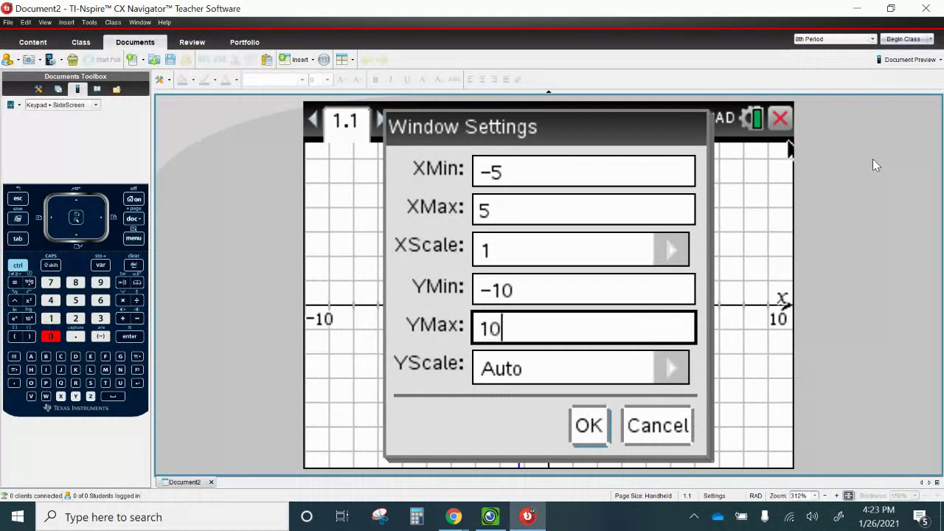
key("Tab")
type("1")
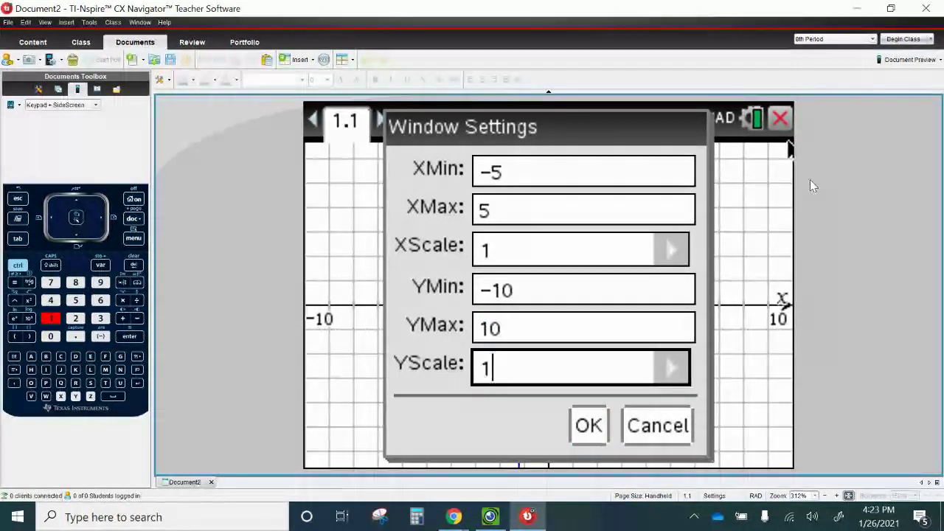
left_click(588, 427)
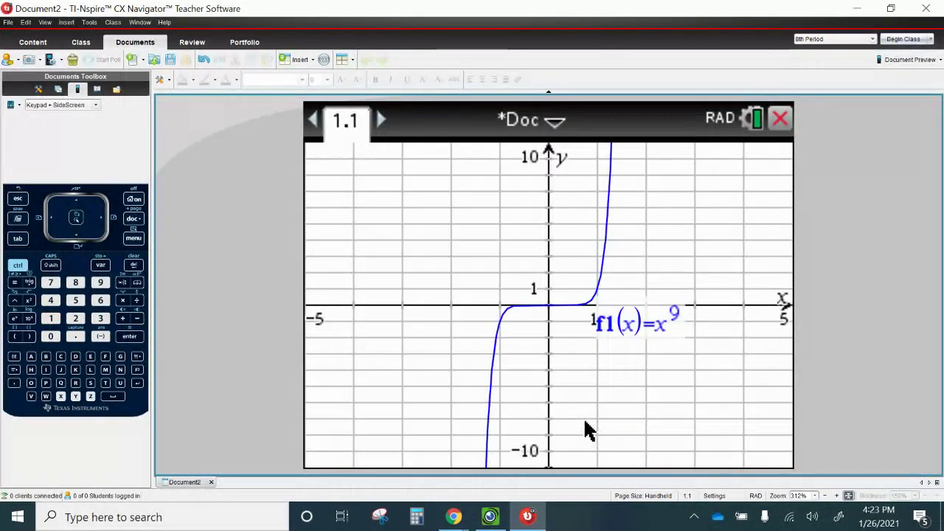
Step: Show worksheet problem 2, f(x)=−x^5, in IPEVO Visualizer, then return to TI-Nspire
left_click(494, 518)
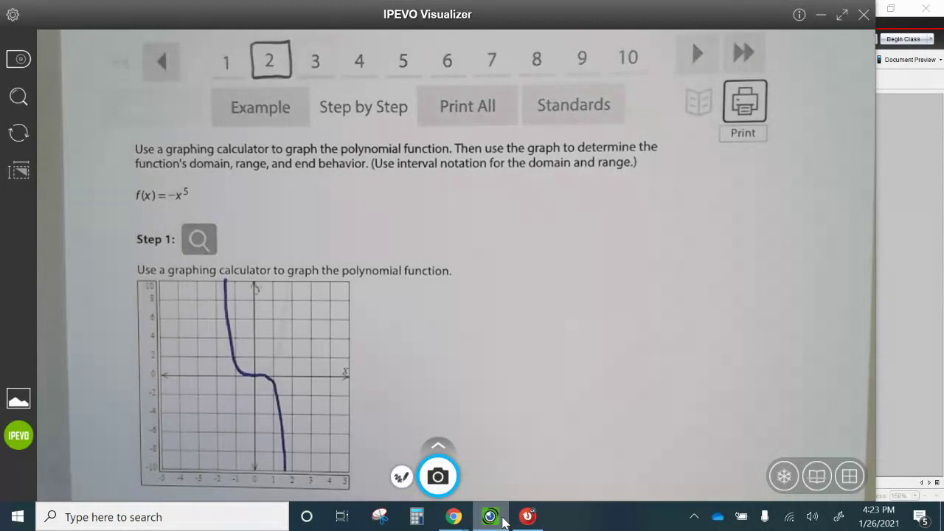
mouse_move(528, 516)
left_click(524, 446)
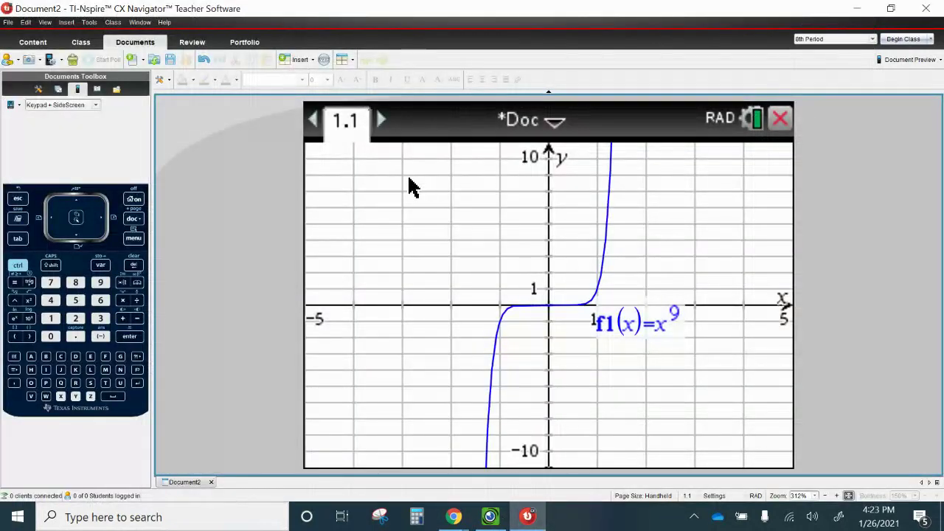
Step: Start a new document, discarding the unsaved x^9 document
key("Home")
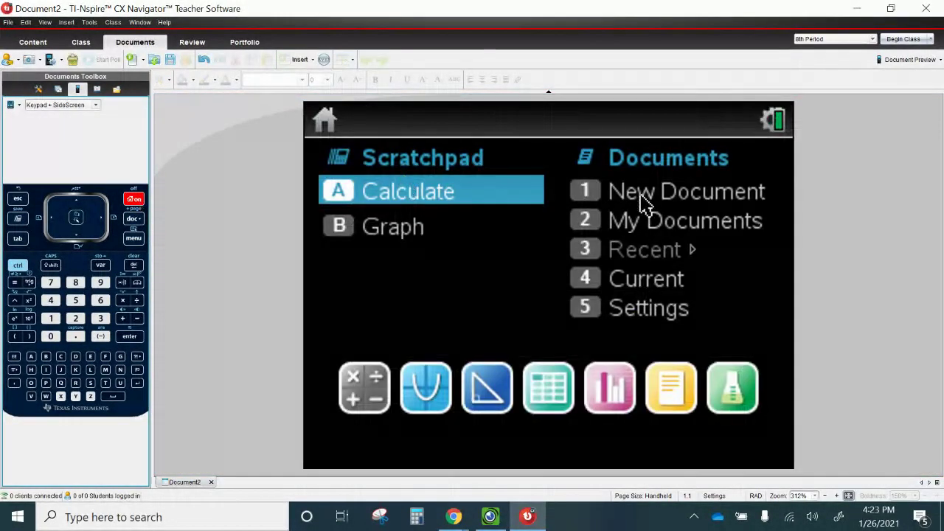
left_click(644, 200)
left_click(534, 329)
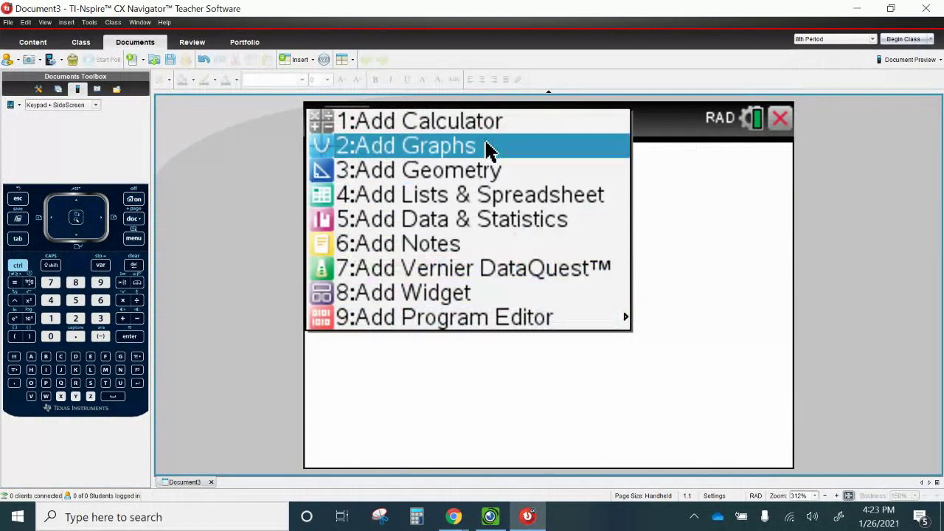
Step: Add a Graphs page plotting f1(x)=−x^5 and delete its function label
left_click(491, 148)
type("-")
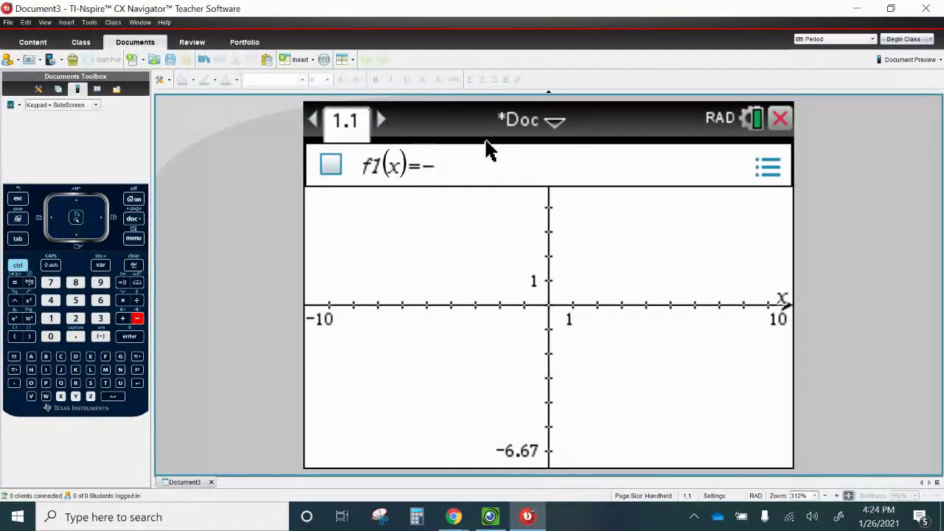
type("x^")
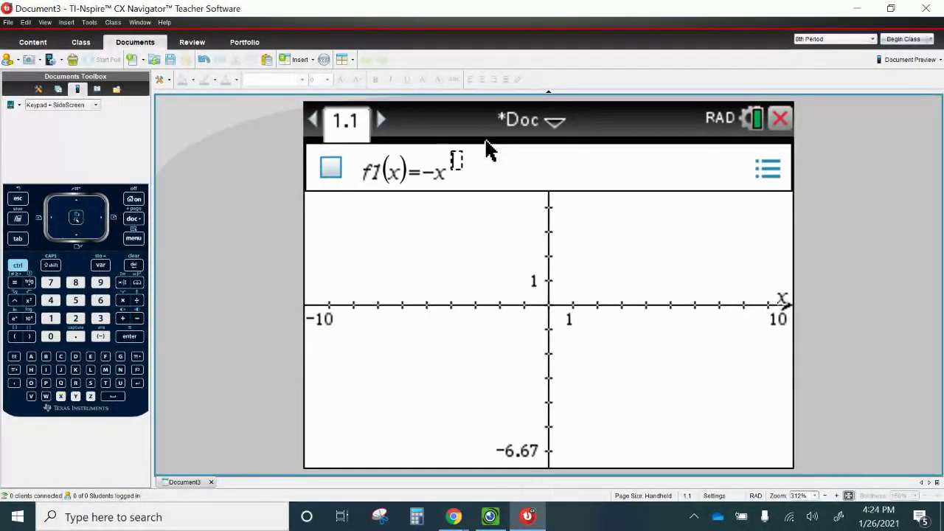
type("5")
key("Return")
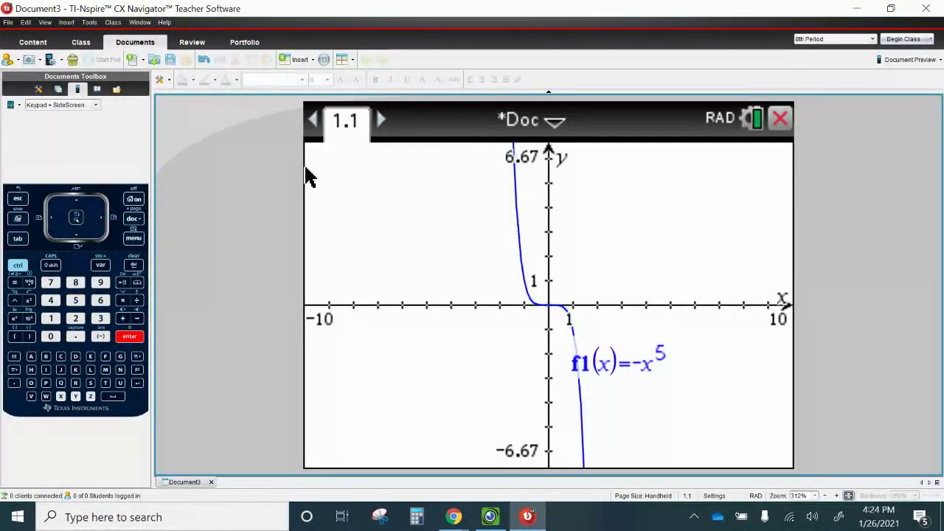
key("Delete")
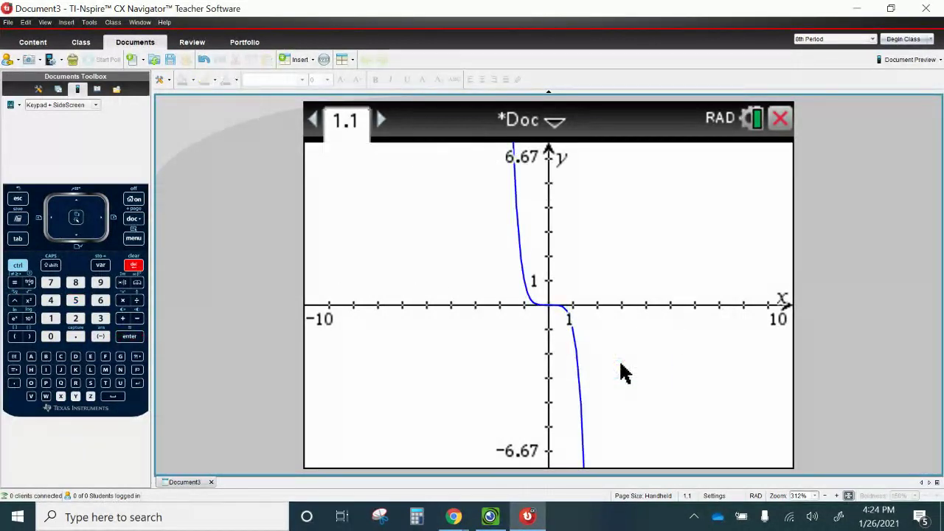
Step: Turn on the lined grid behind the −x^5 curve
left_click(131, 239)
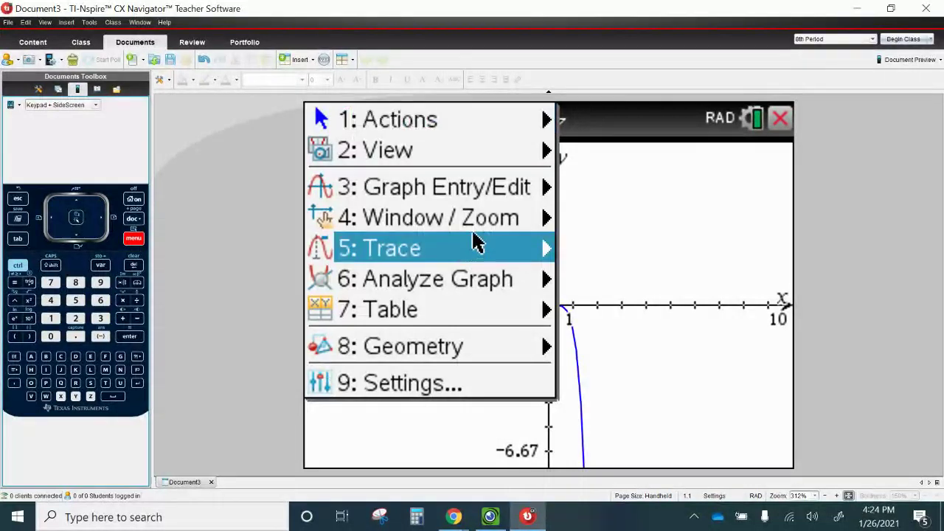
mouse_move(474, 162)
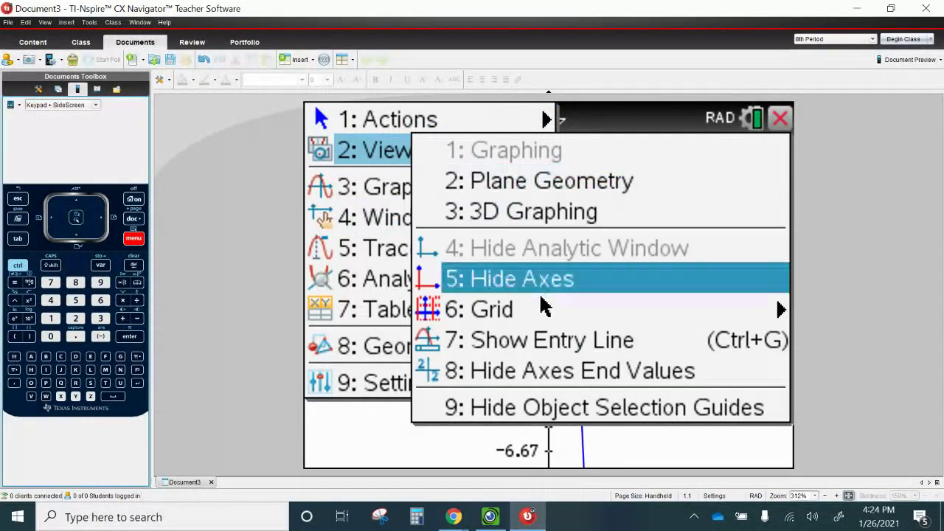
mouse_move(541, 307)
left_click(433, 375)
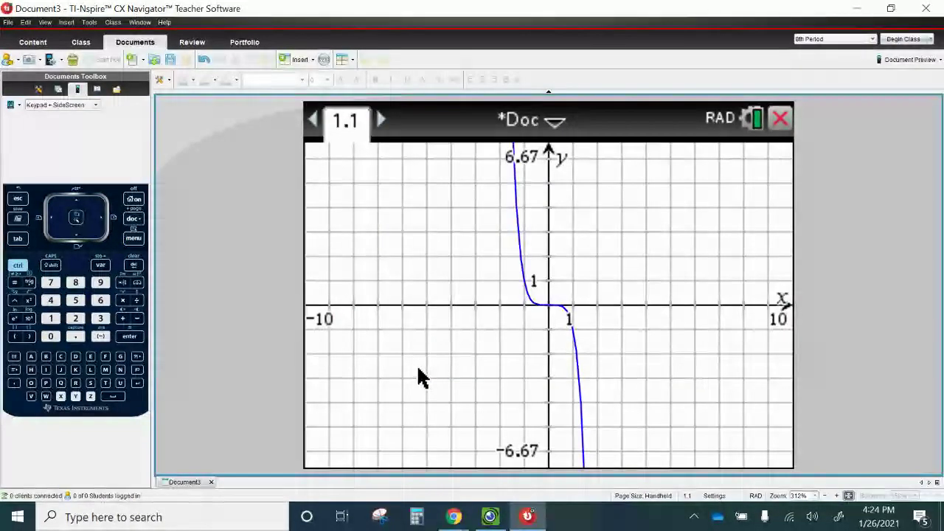
left_click(134, 238)
mouse_move(482, 246)
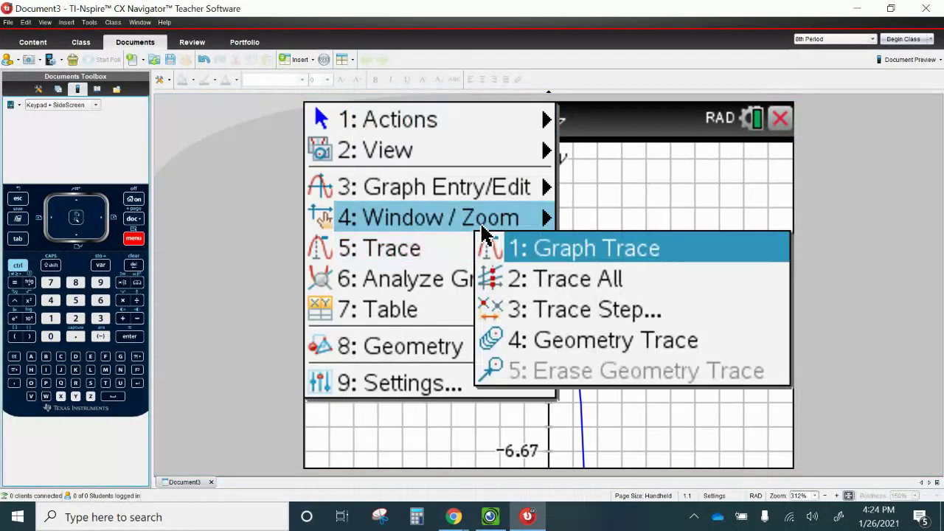
Step: Set the graph window's XMin to −5
left_click(616, 132)
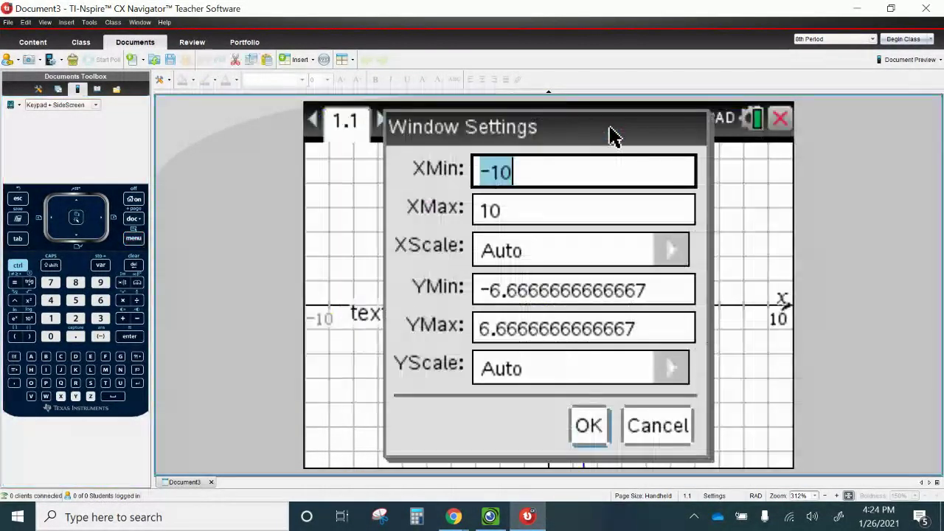
type("-5")
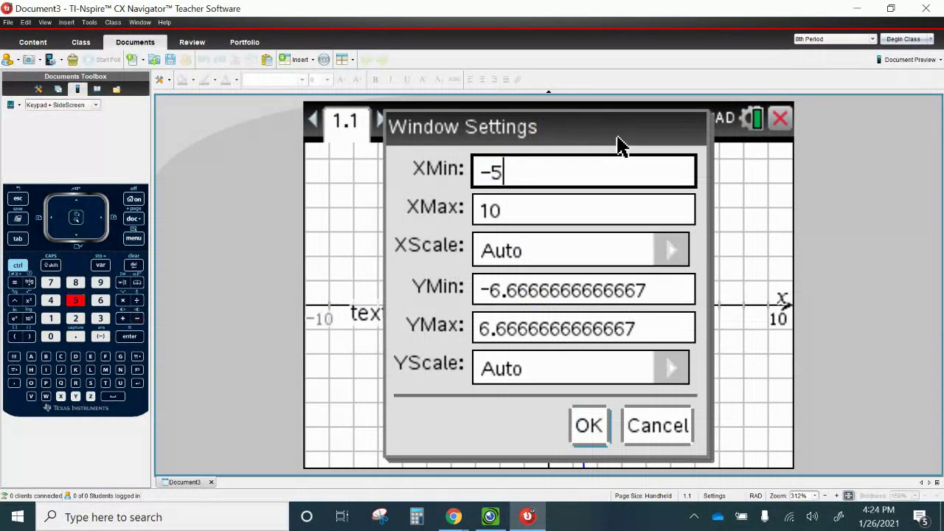
key("Return")
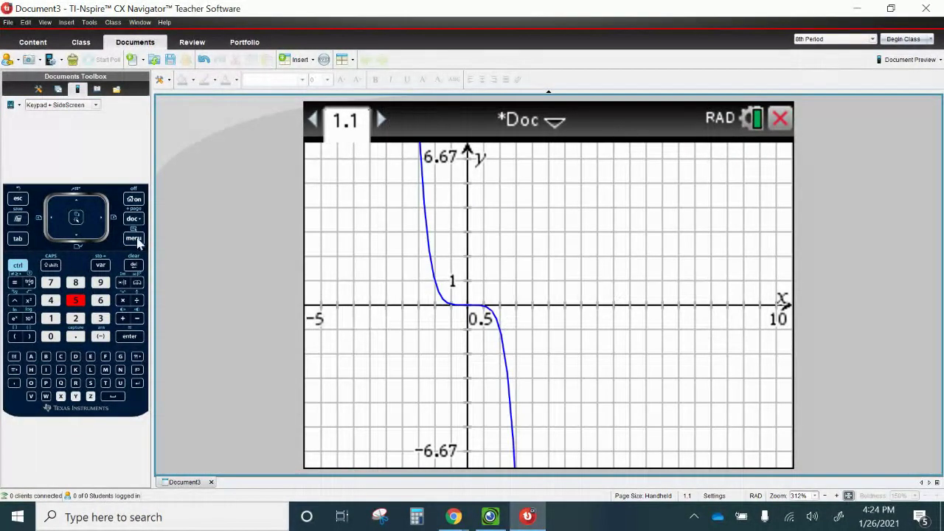
Step: Set XMax 5, XScale 1, YMin −10, YMax 10 and YScale 2 in Window Settings
key("ctrl+m")
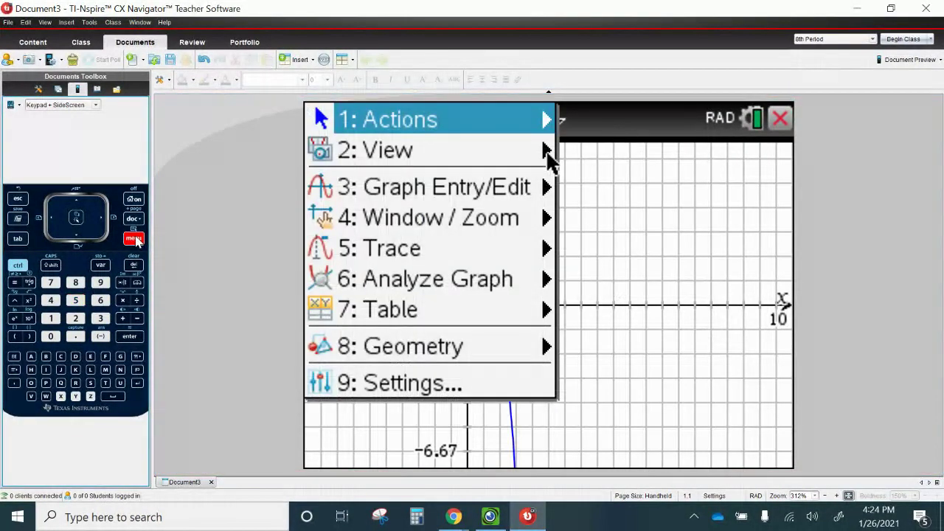
left_click(435, 232)
left_click(596, 131)
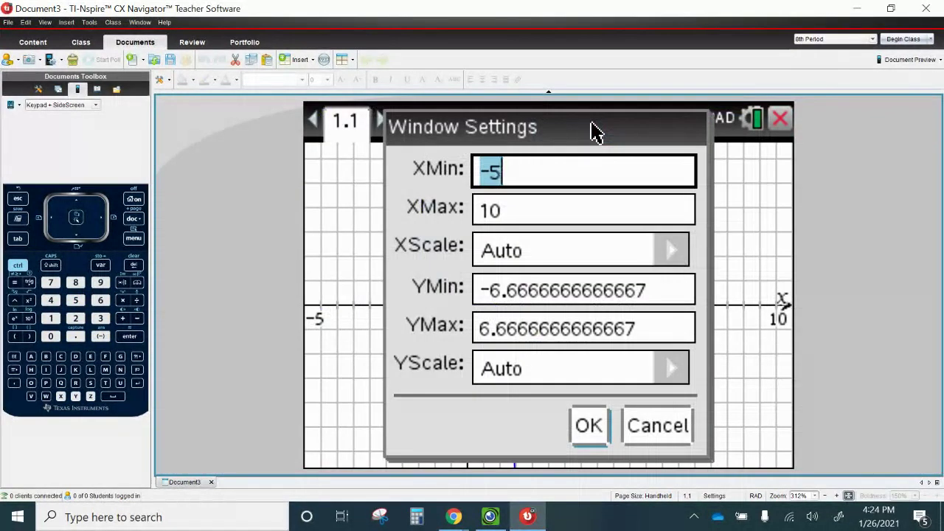
key("Tab")
type("5")
key("Tab")
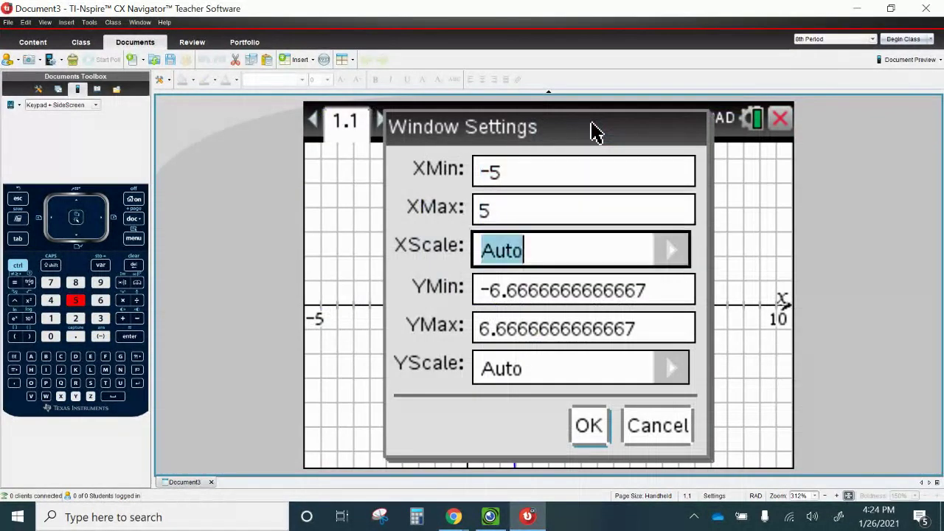
type("1")
key("Tab")
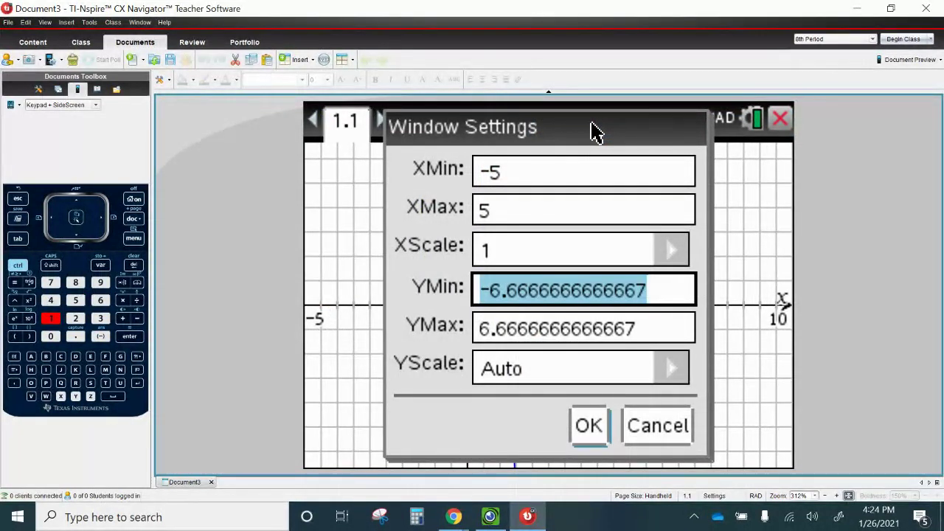
type("-10")
key("Tab")
type("10")
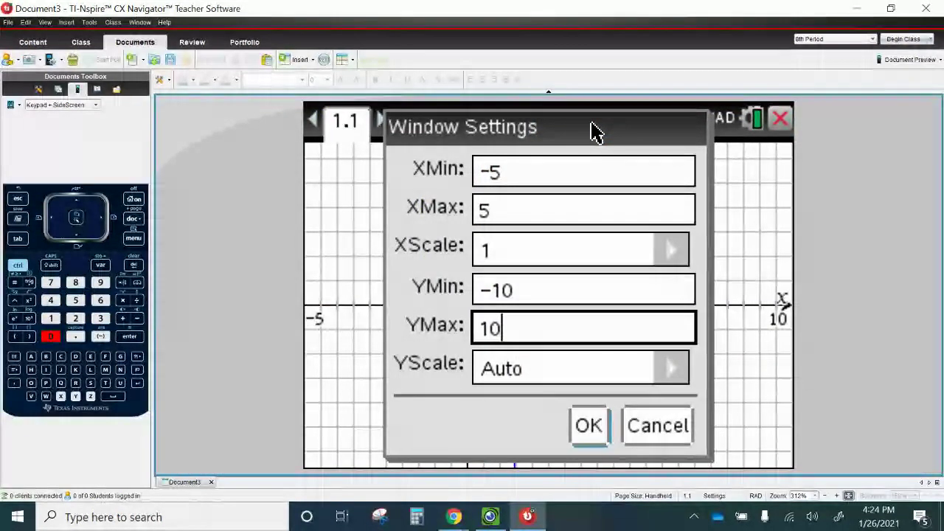
key("Tab")
type("2")
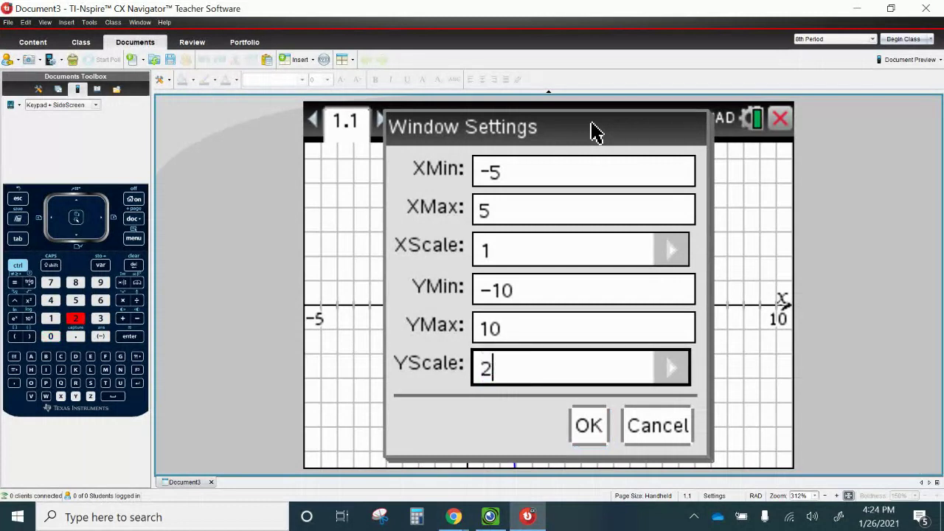
left_click(592, 427)
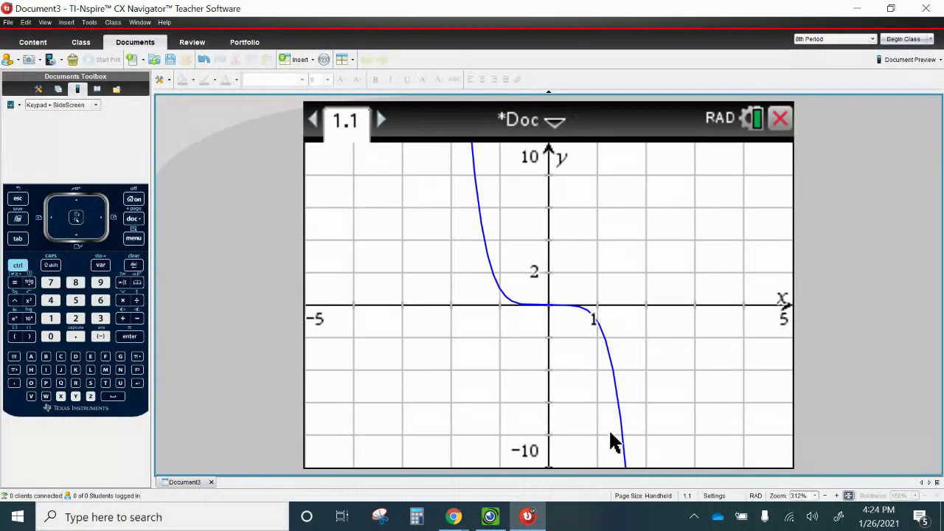
Step: Show the worksheet's f(x)=x^4 problem on the document camera, then return to TI-Nspire
left_click(531, 517)
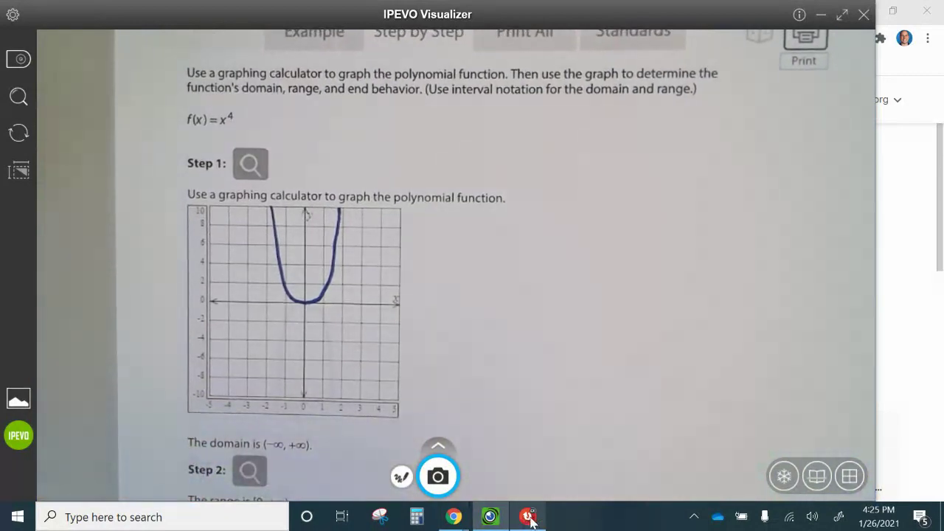
left_click(530, 519)
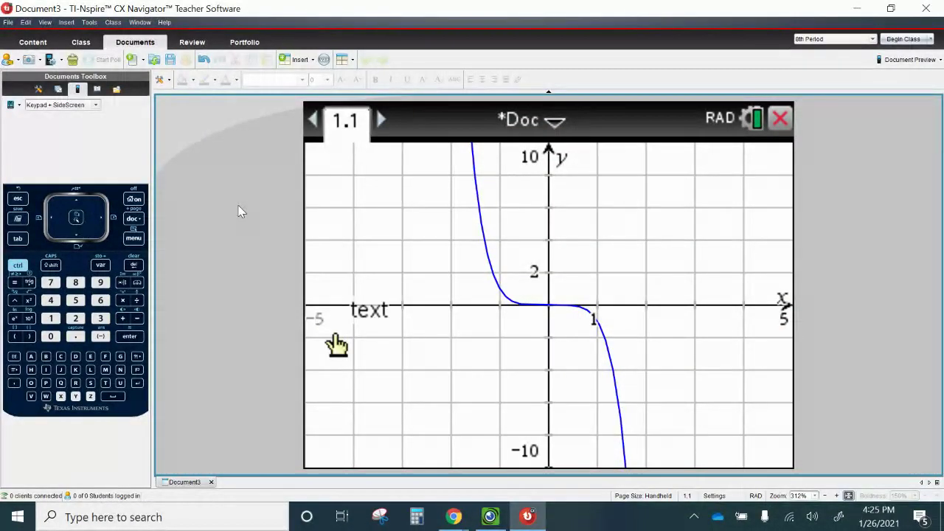
Step: Redefine f1(x) from −x^5 to x^4 and graph it
key("Tab")
key("Up")
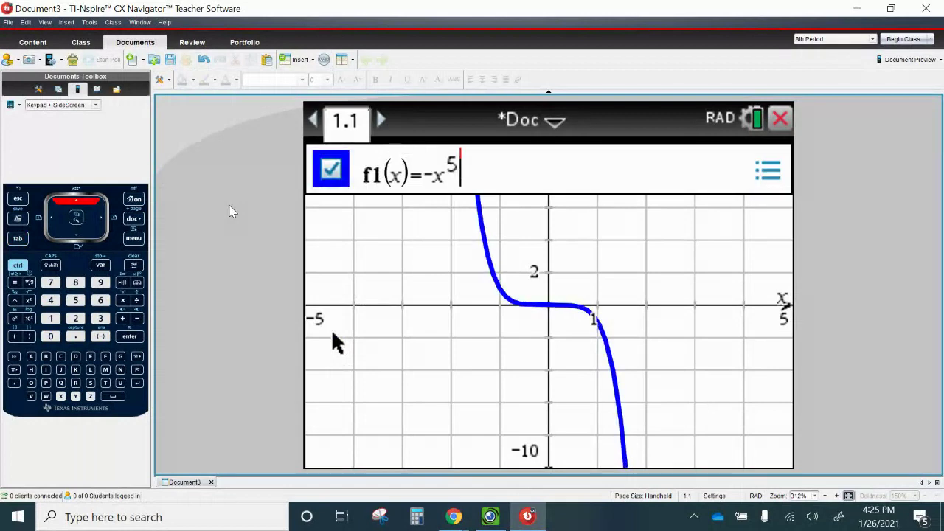
key("BackSpace")
key("BackSpace")
key("BackSpace")
key("BackSpace")
type("x")
type("^4")
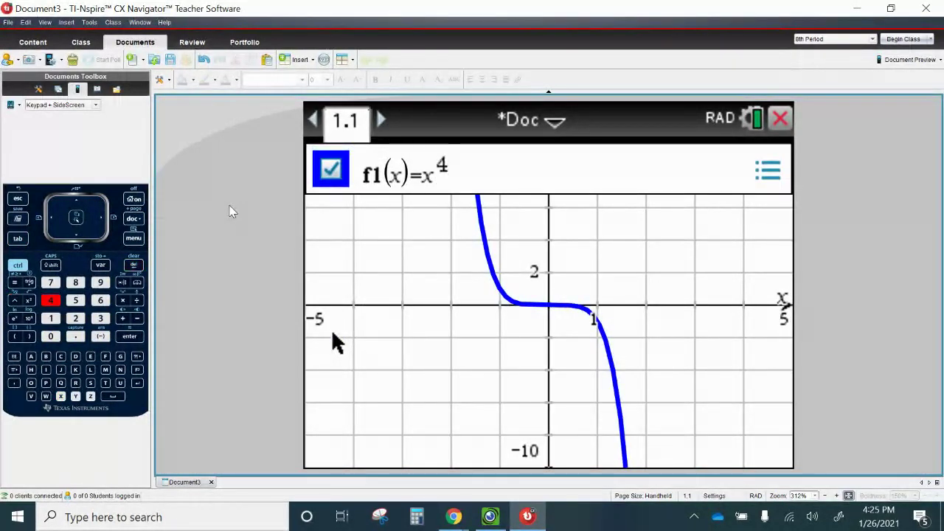
key("Return")
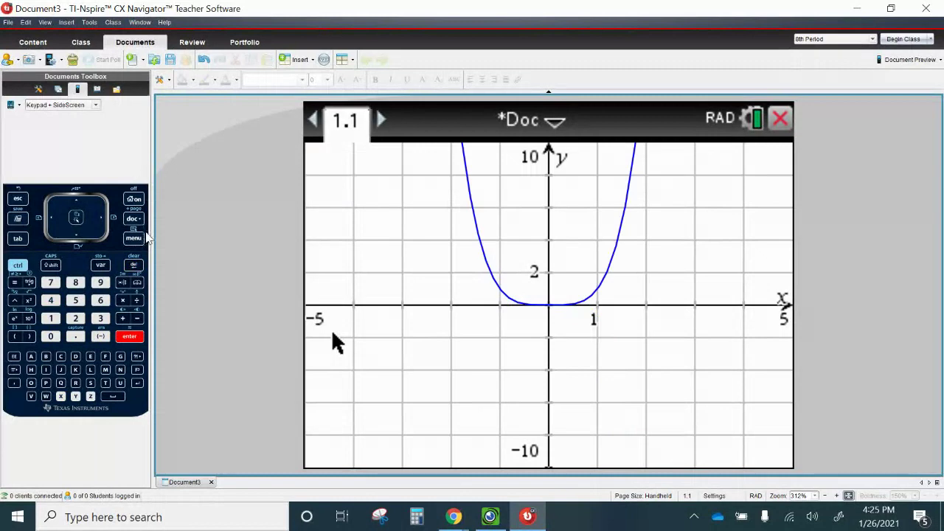
key("ctrl+m")
key("Down")
key("Down")
key("Down")
key("Down")
Step: Confirm the x −5 to 5, y −10 to 10 window for x^4, then show the worksheet camera
mouse_move(519, 219)
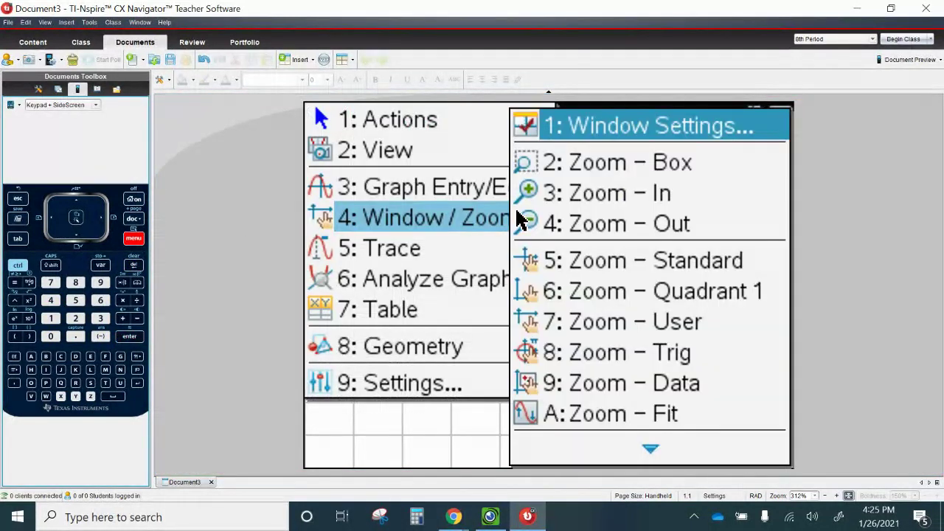
left_click(647, 126)
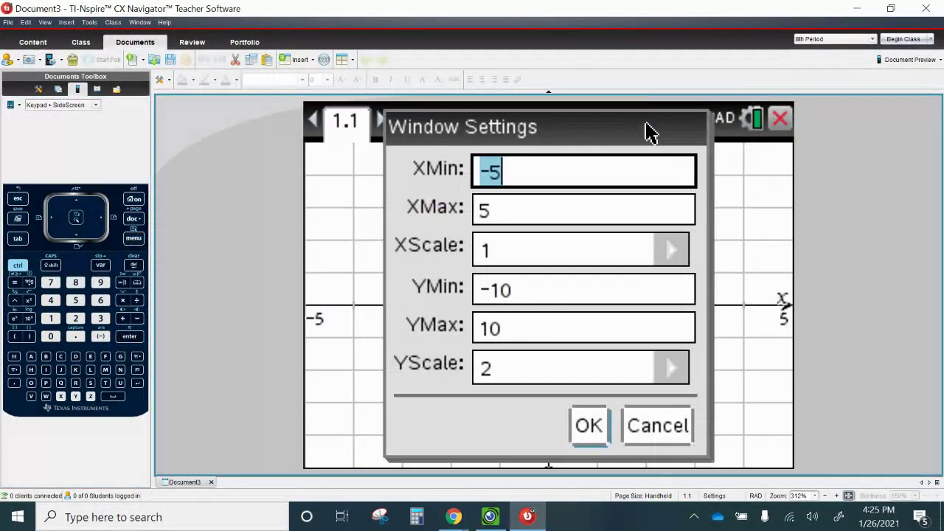
key("Tab")
key("Tab")
key("Tab")
key("Tab")
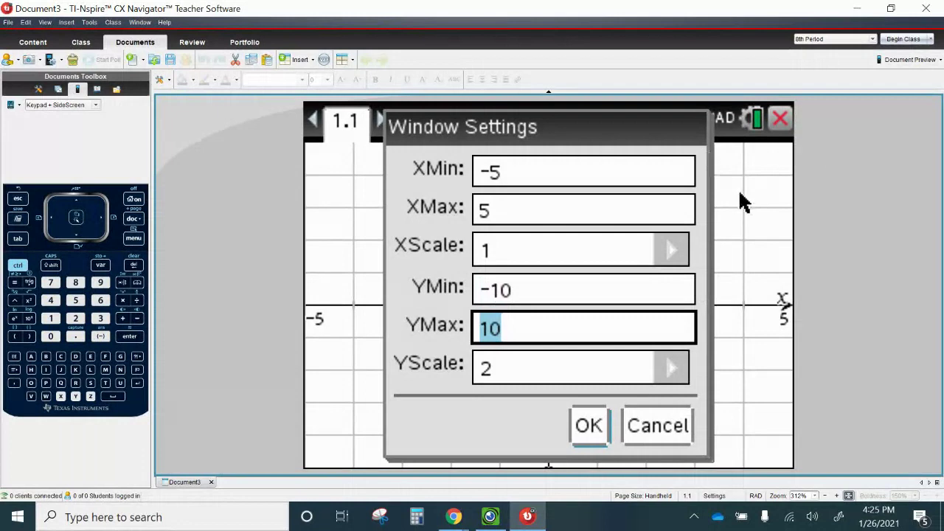
left_click(590, 425)
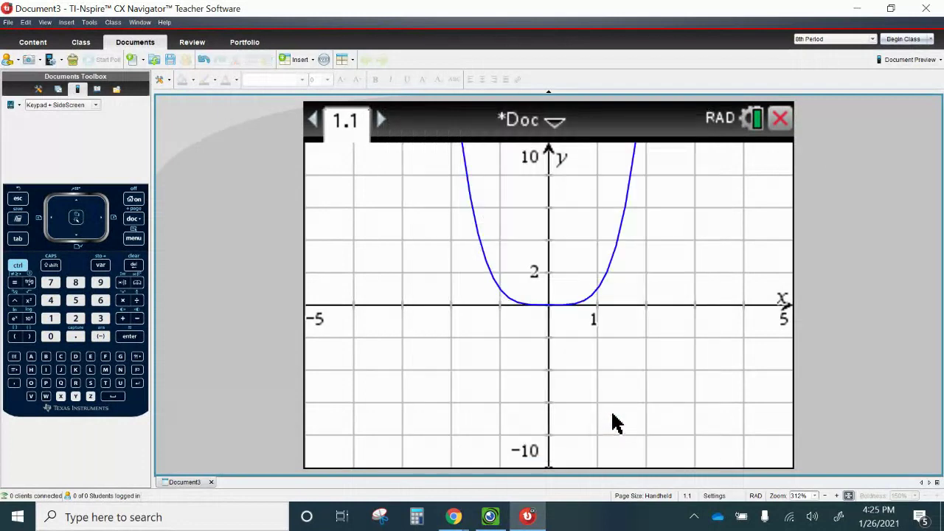
left_click(531, 516)
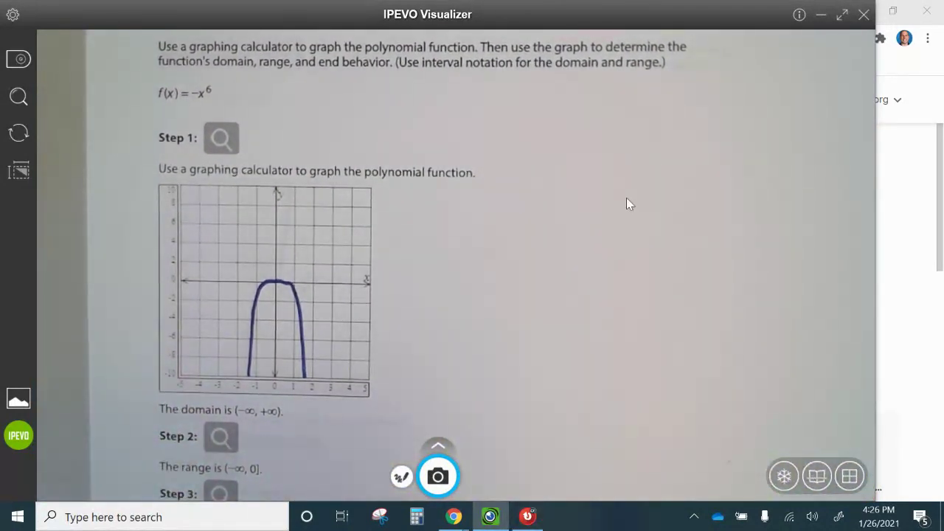
Step: Replace f1's x^4 definition with -x^6 and graph the downward-opening curve
left_click(527, 517)
left_click(493, 279)
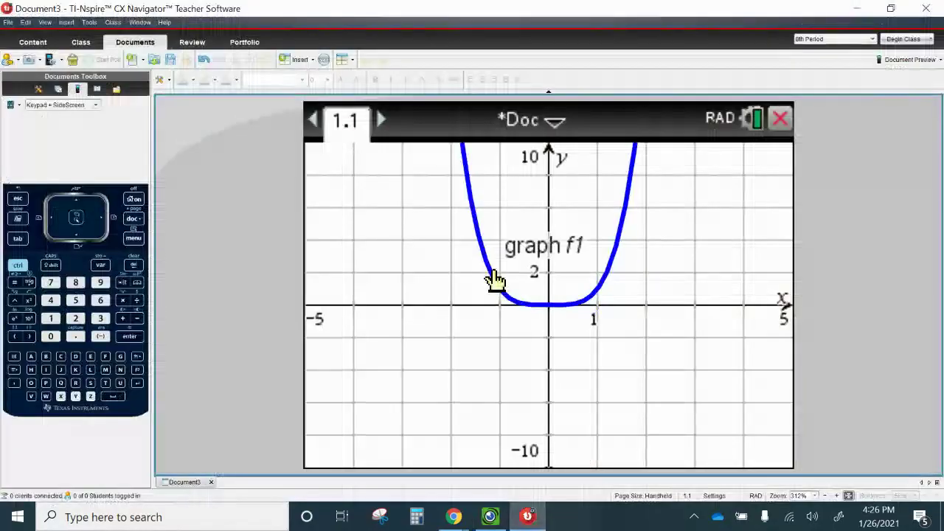
key("ctrl+g")
key("Up")
key("BackSpace")
key("BackSpace")
key("BackSpace")
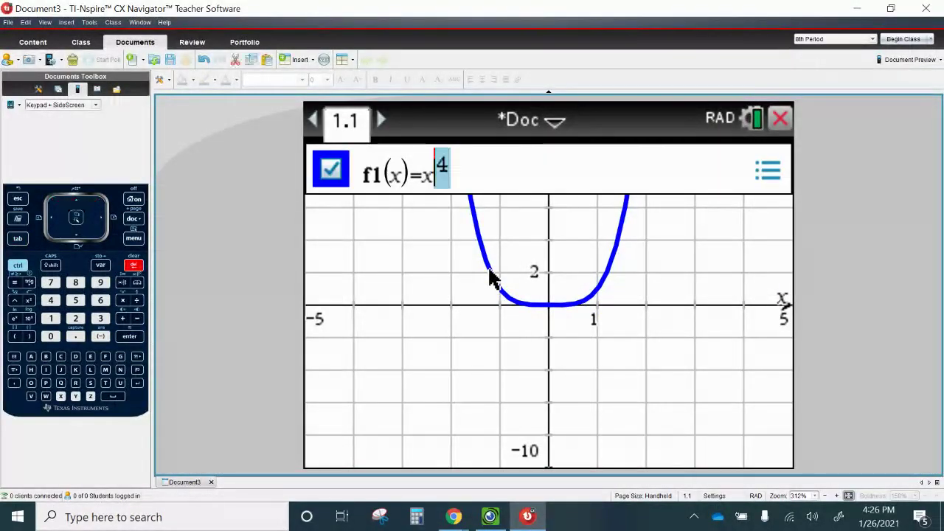
type("-x^5")
key("BackSpace")
type("6")
key("Return")
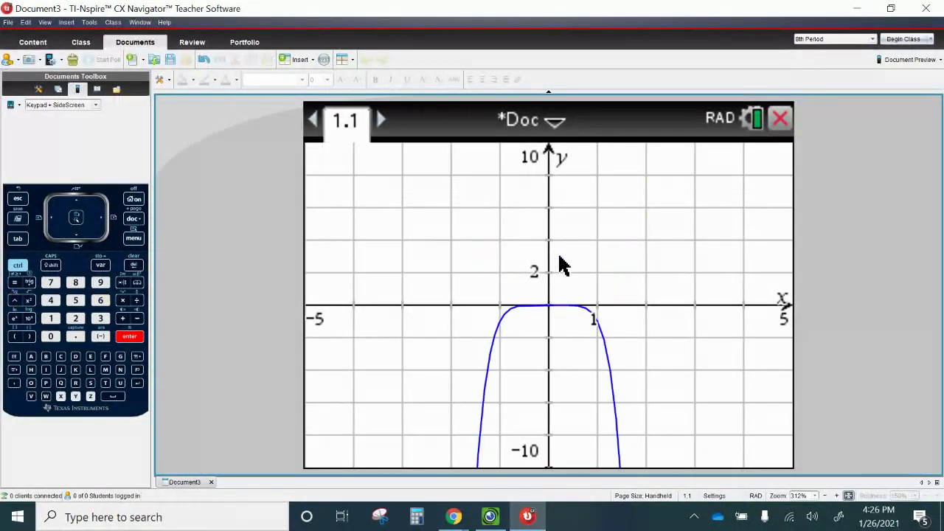
left_click(134, 237)
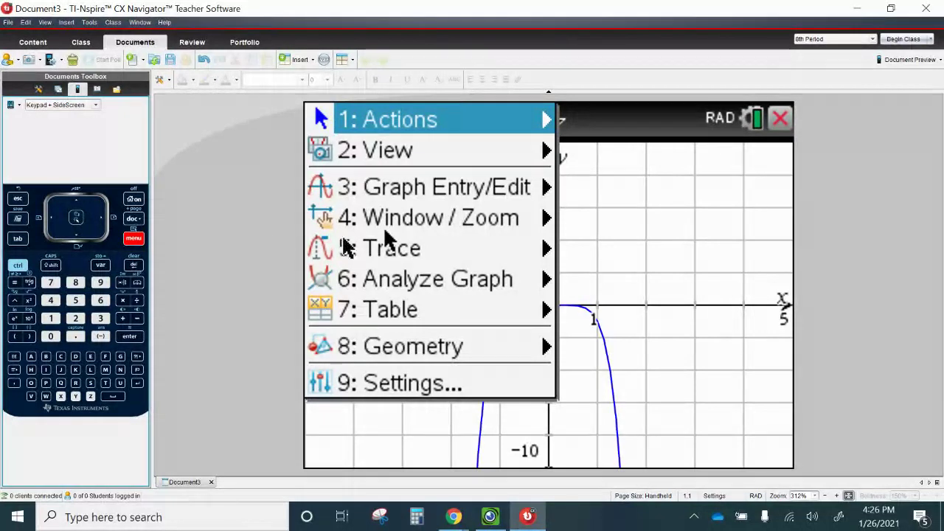
mouse_move(453, 227)
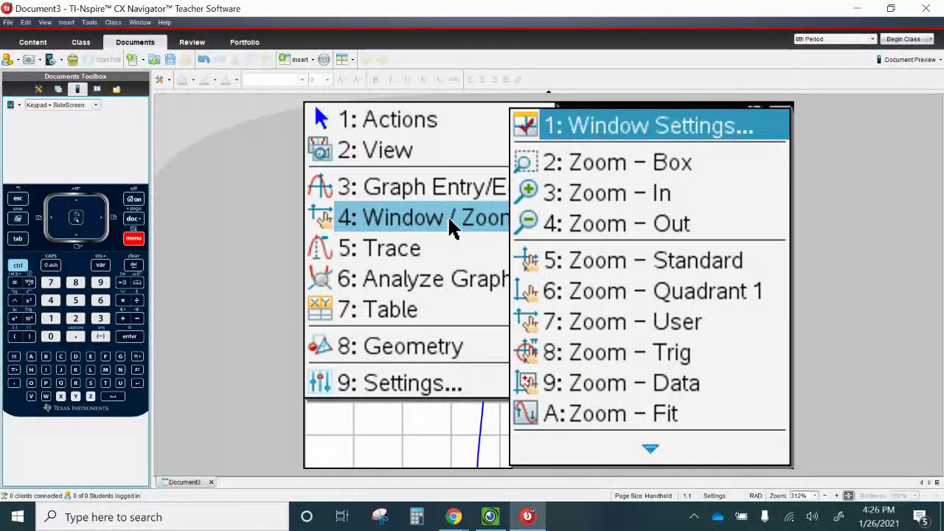
left_click(642, 141)
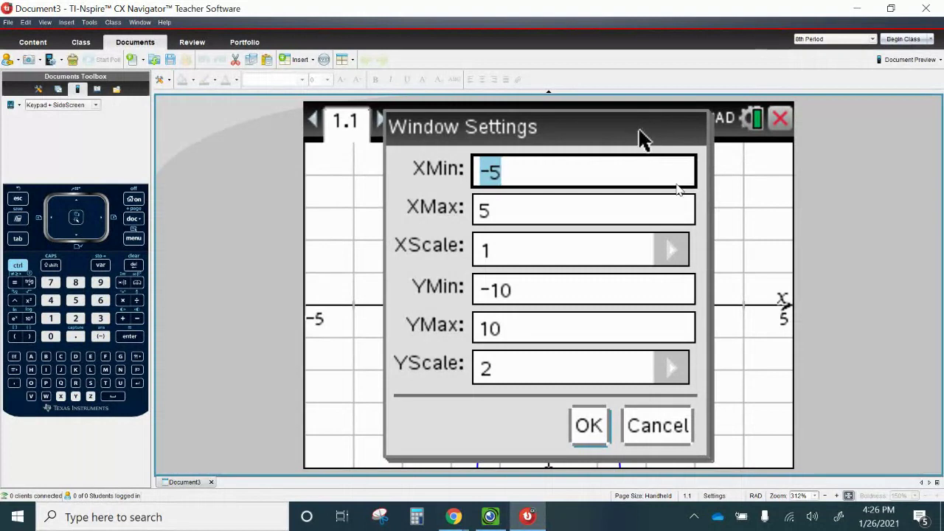
left_click(592, 425)
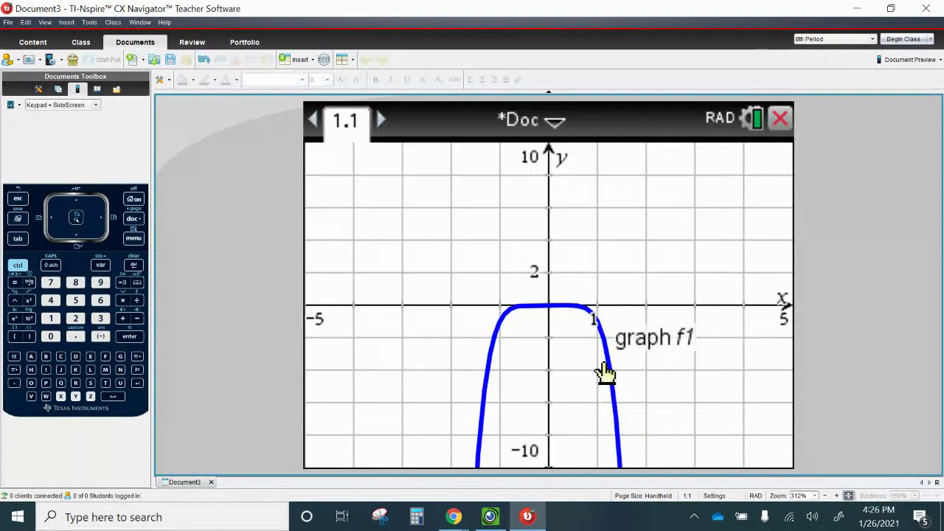
Step: View worksheet problem 5, f(x)=x(x+1)(x+2), with its marked local maximum and minimum
left_click(528, 516)
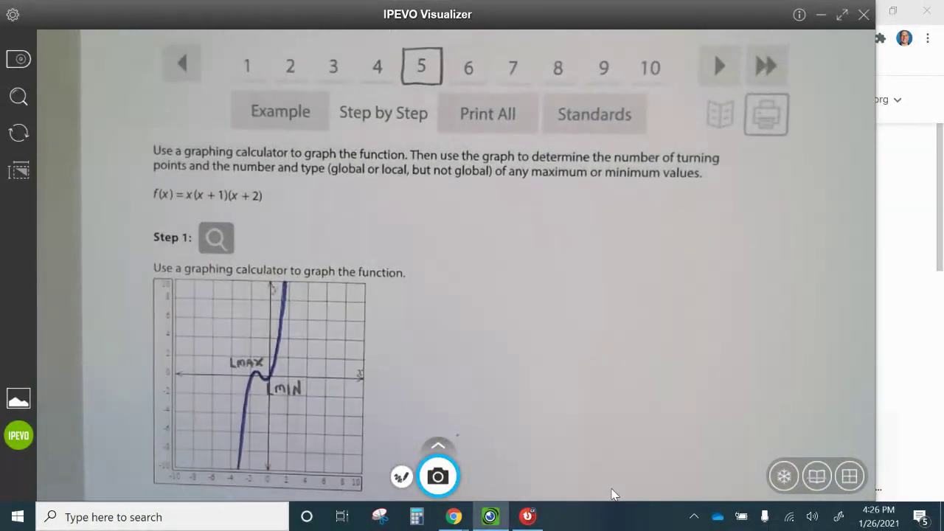
left_click(488, 520)
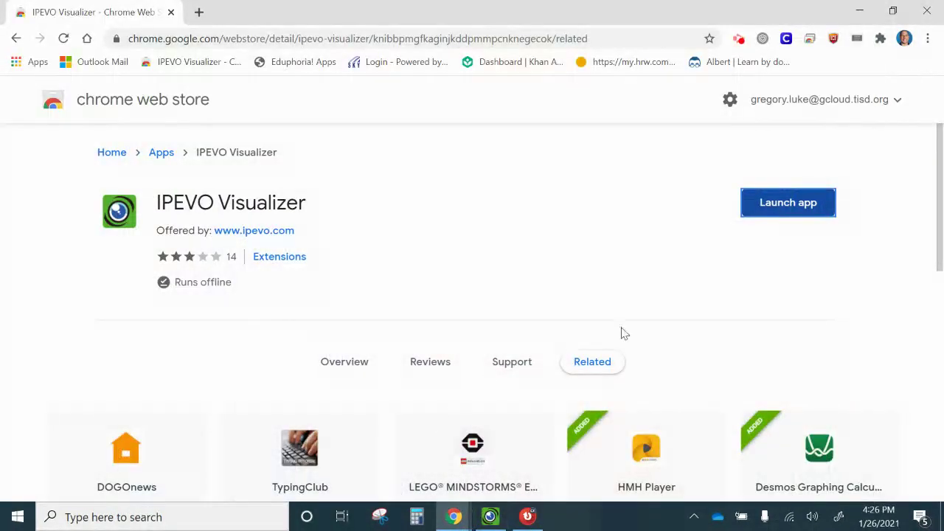
left_click(490, 518)
Step: Replace f1's -x^6 with x*(x+1)*(x+2) and graph the cubic
left_click(527, 517)
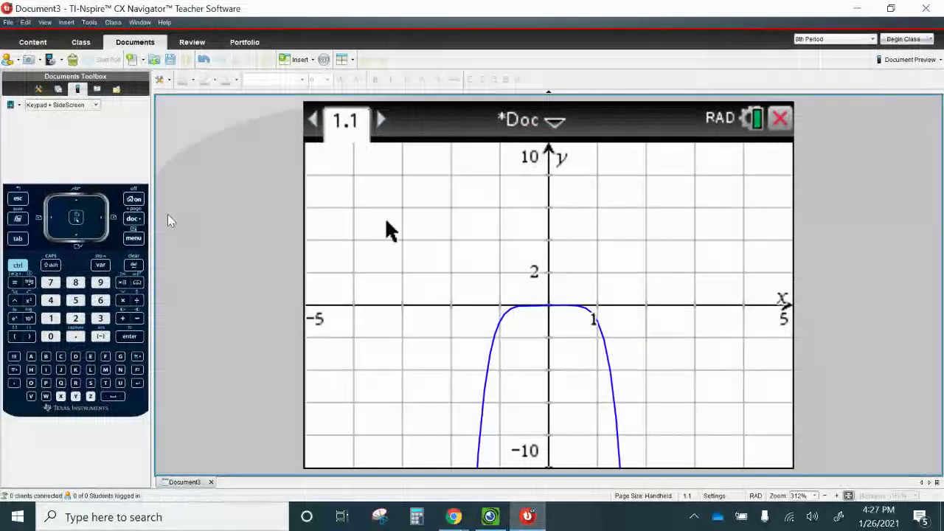
key("Tab")
key("Up")
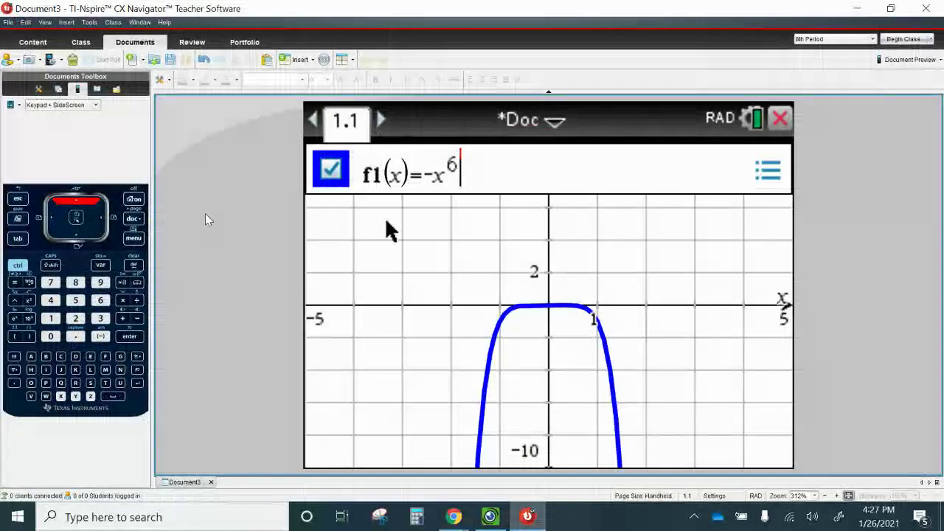
key("shift+Left")
key("BackSpace")
key("BackSpace")
key("BackSpace")
type("x")
type("*(")
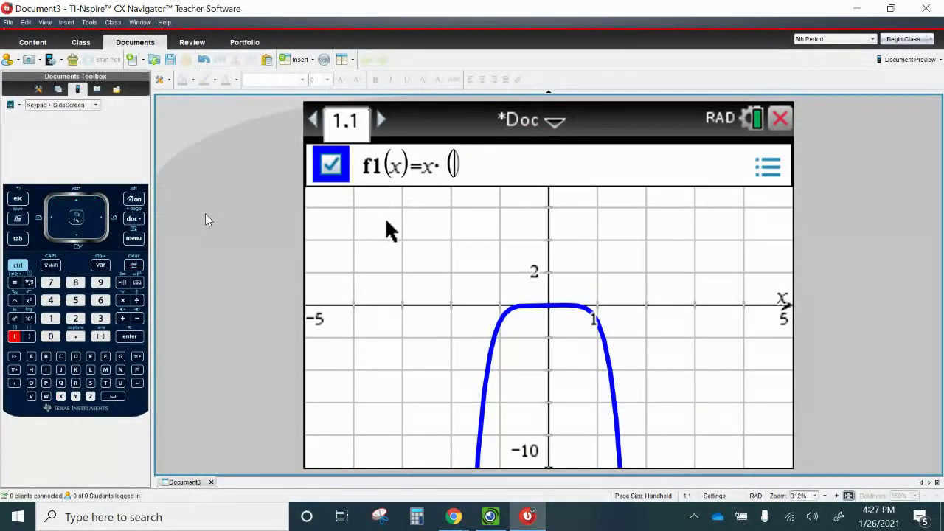
type("x+1")
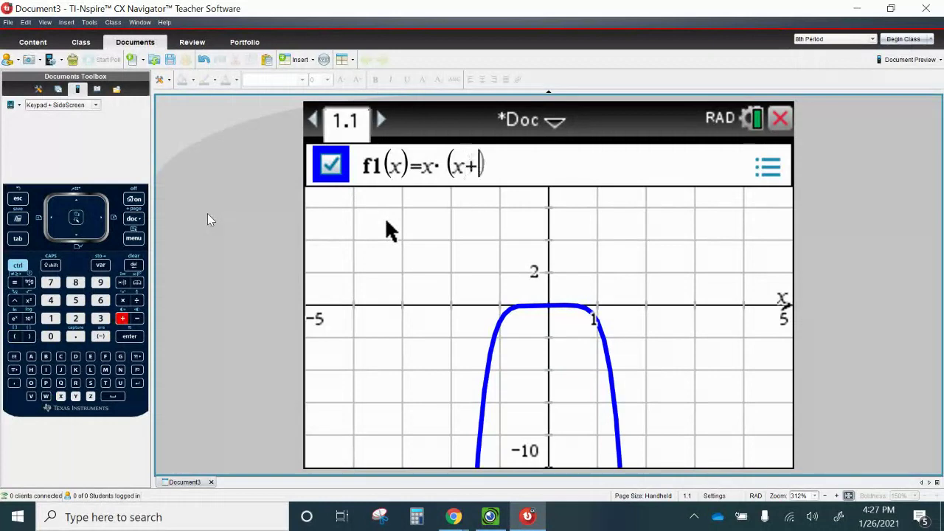
type("(x+2")
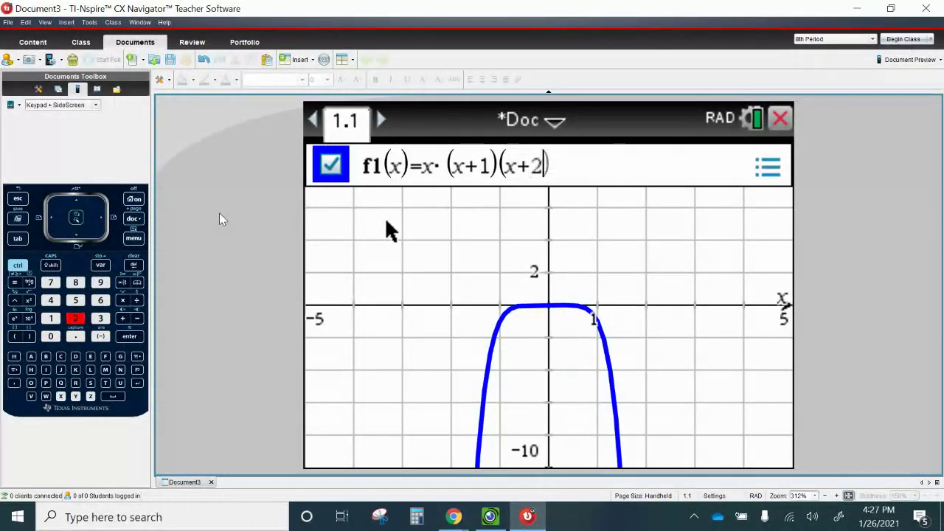
key("Return")
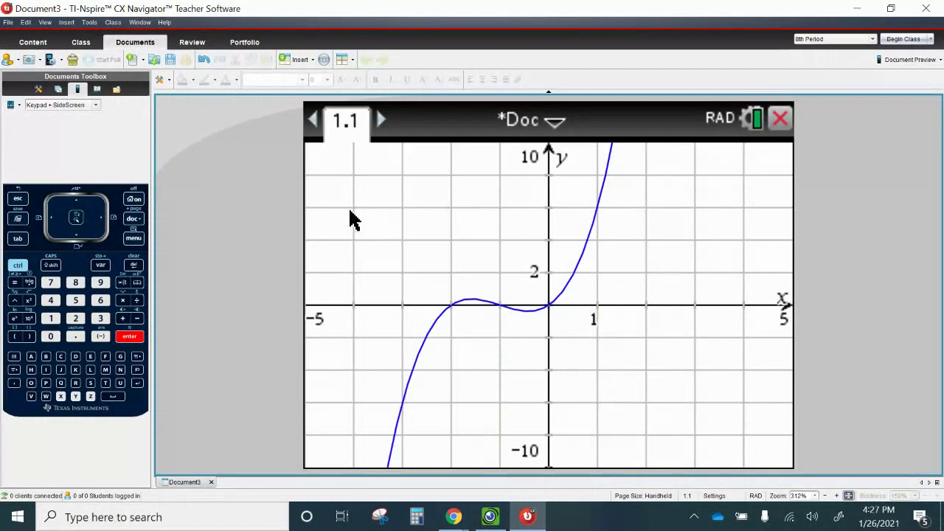
Step: Set the graph window to XMin -10, XMax 10 and XScale 2
left_click(133, 238)
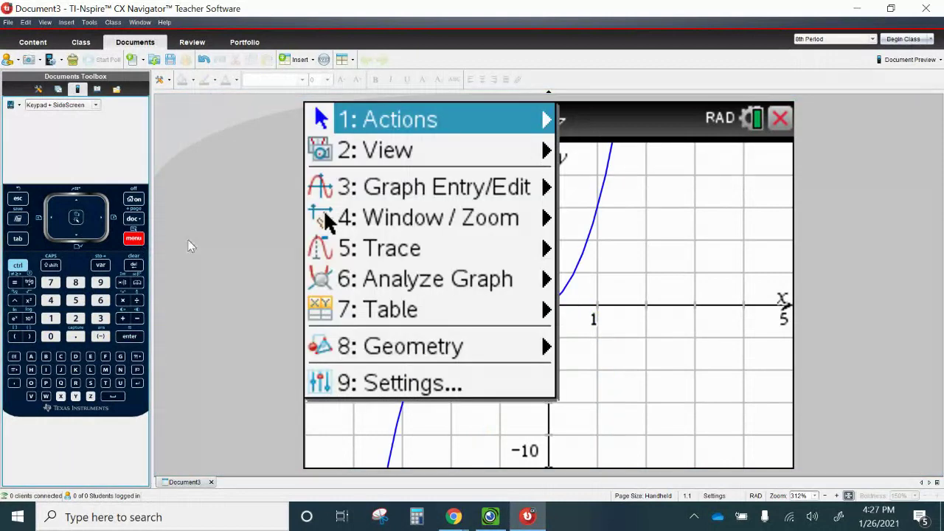
left_click(424, 230)
left_click(623, 136)
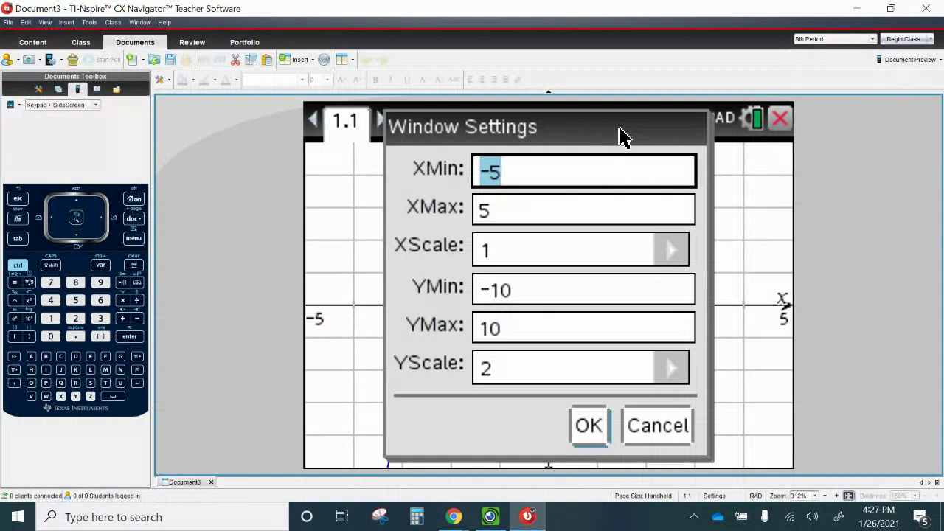
type("-10")
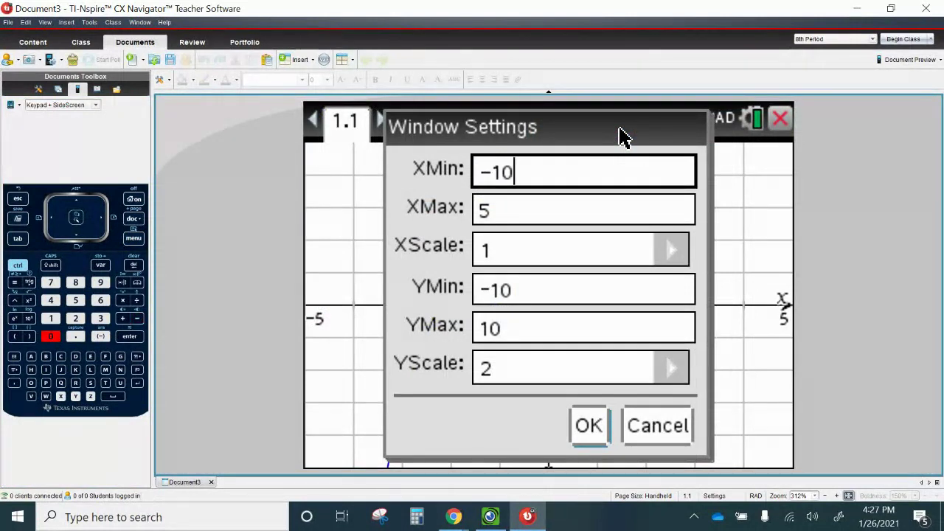
key("Tab")
type("1")
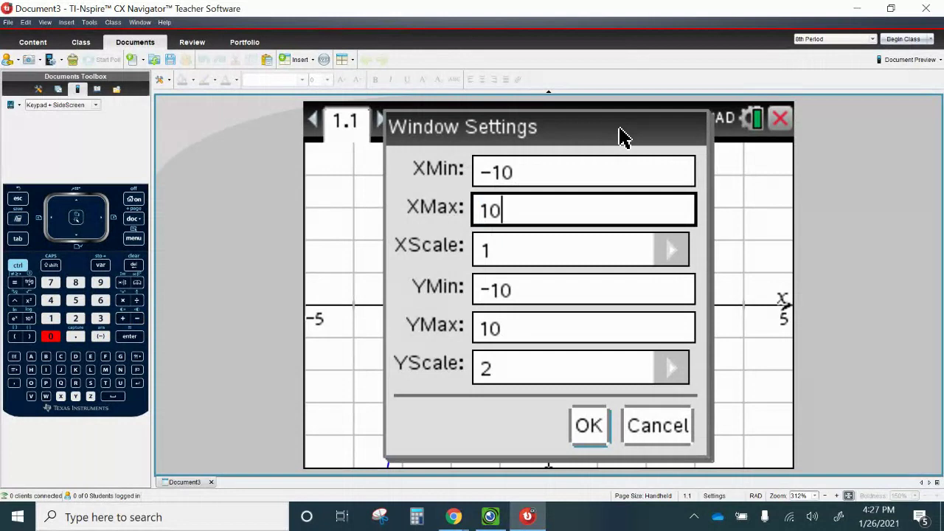
key("Tab")
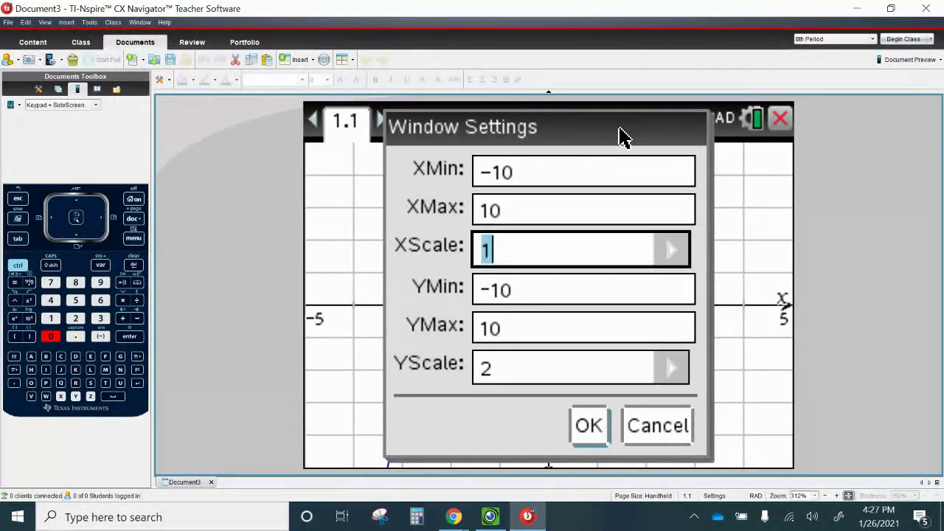
type("2")
key("Tab")
key("Tab")
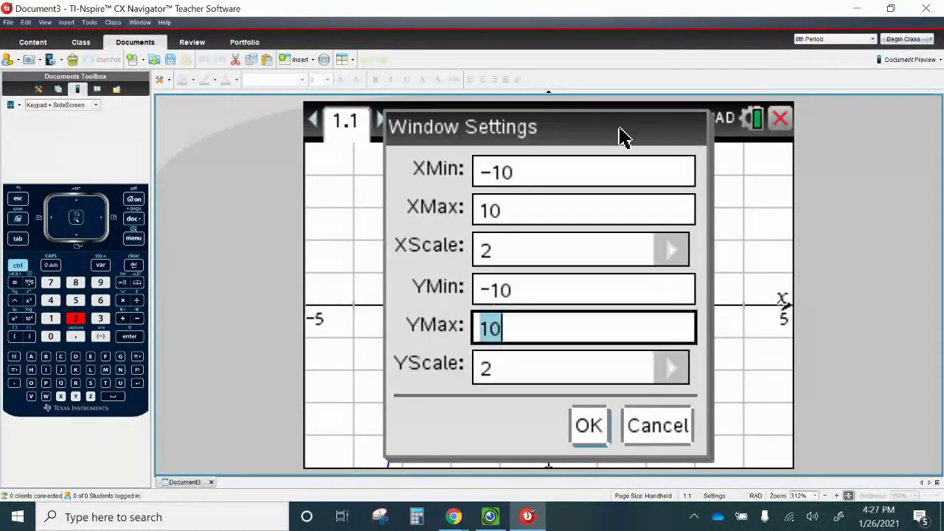
left_click(589, 425)
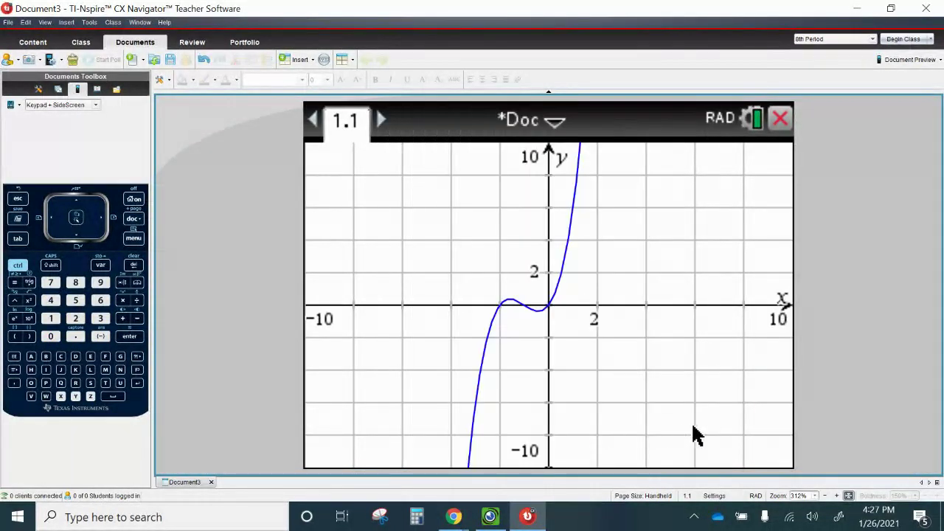
left_click(528, 516)
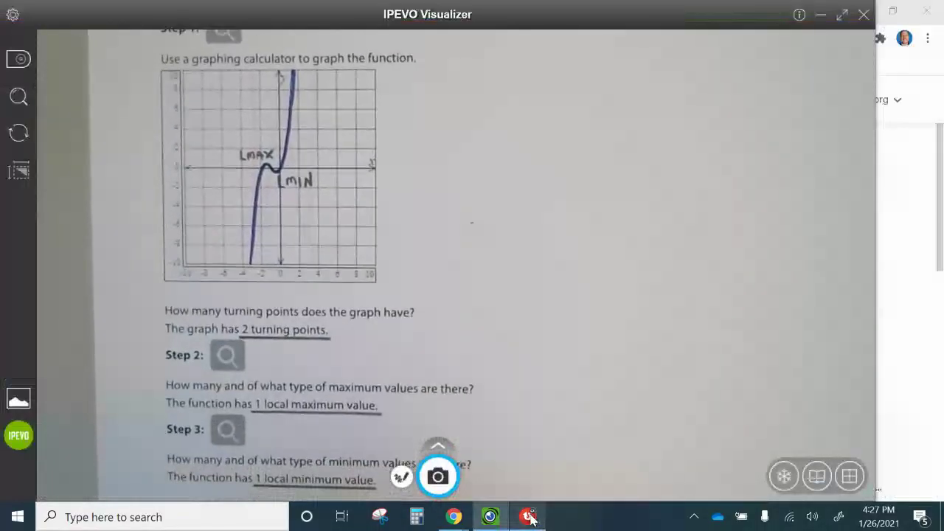